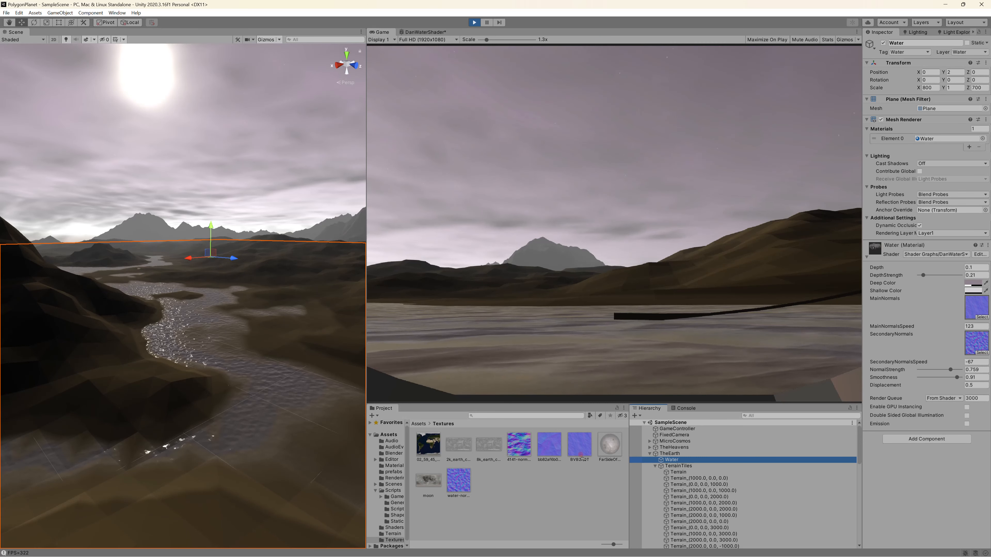
Try the 4141-norm texture as the water material's MainNormals and replace it with the bb83af9b0 normal map.
left_click_drag(523, 445, 981, 308)
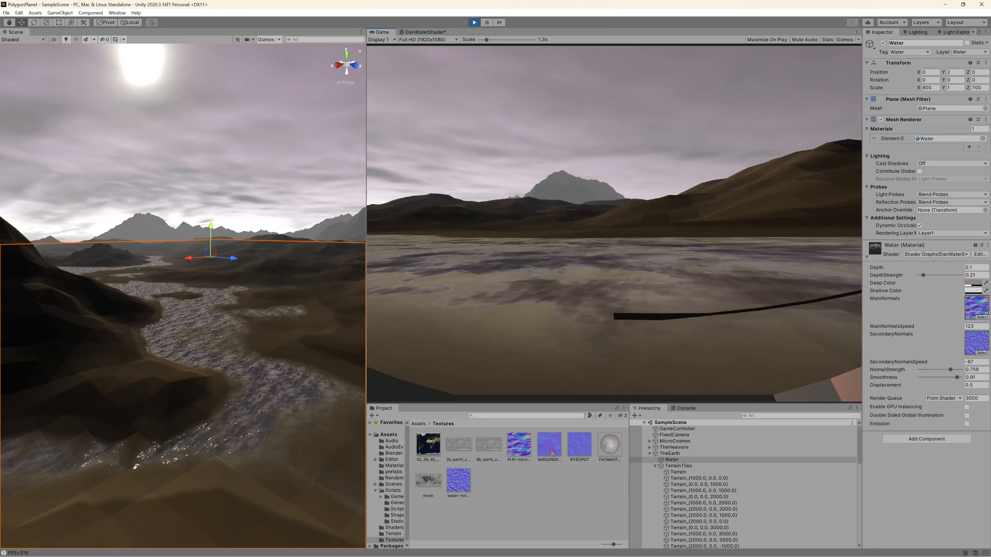
left_click(560, 441)
left_click_drag(559, 441, 975, 306)
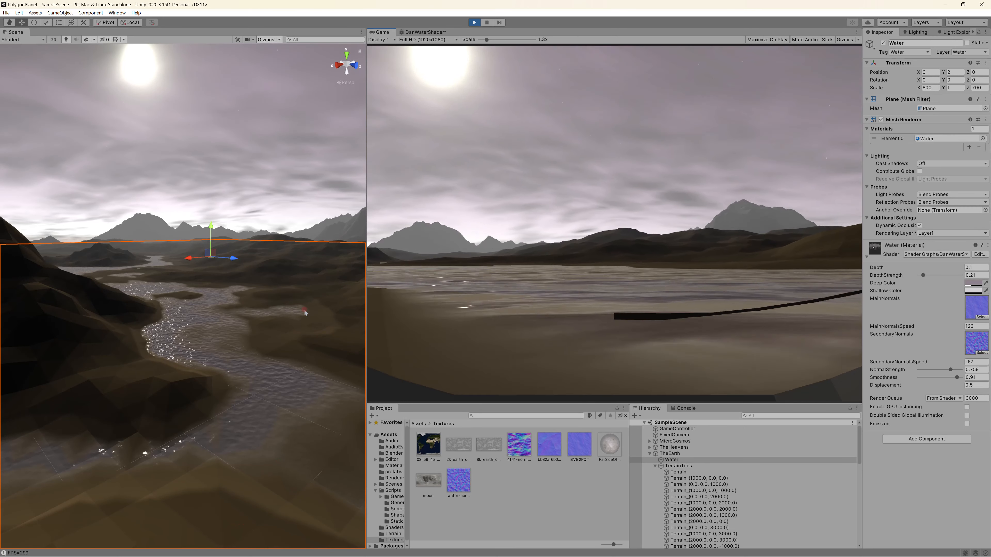
In the DanWaterShader graph, stack the two color property nodes beside the Lerp node and move the MainNormalsSpeed node above the Time node.
left_click(418, 32)
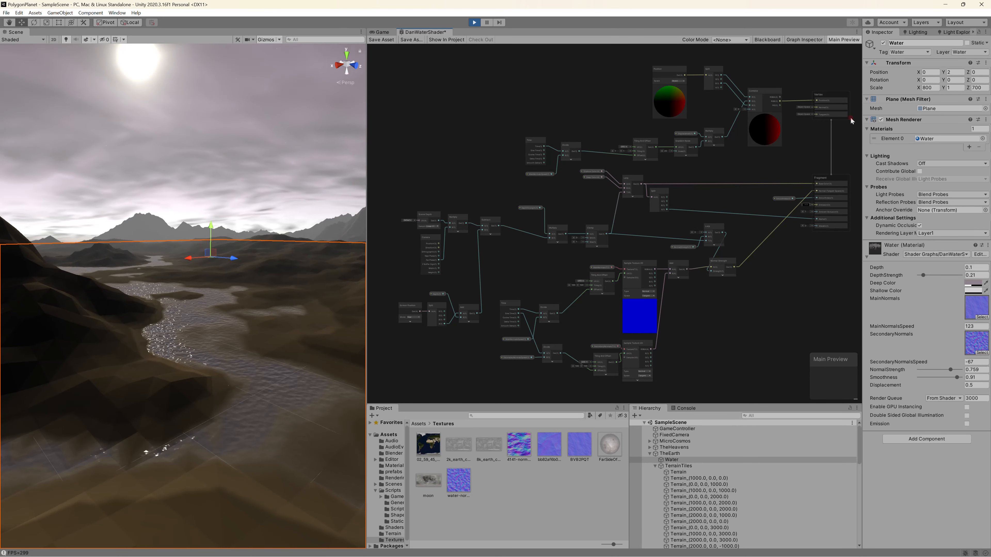
scroll(857, 90, "up", 5)
scroll(648, 289, "down", 5)
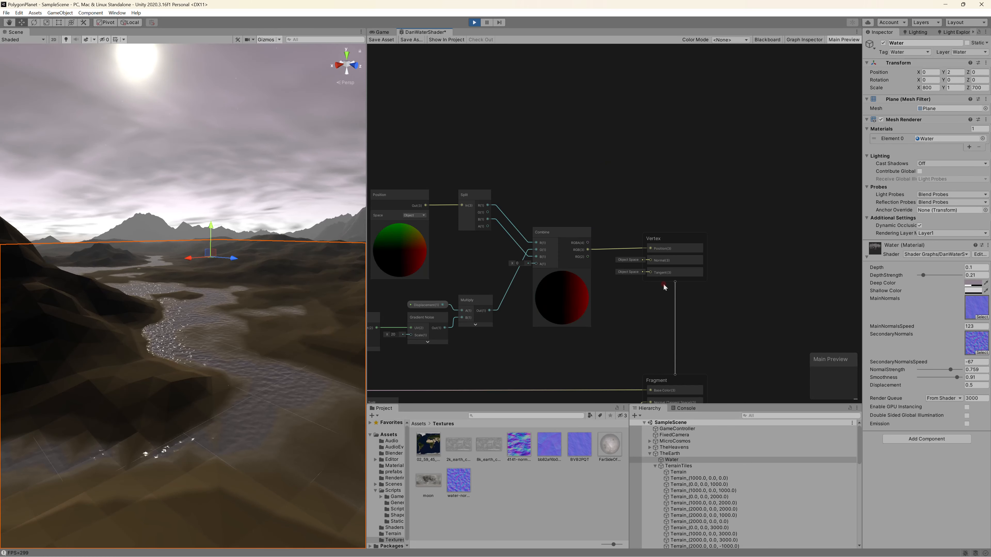
middle_click_drag(670, 275, 731, 222)
scroll(731, 222, "up", 2)
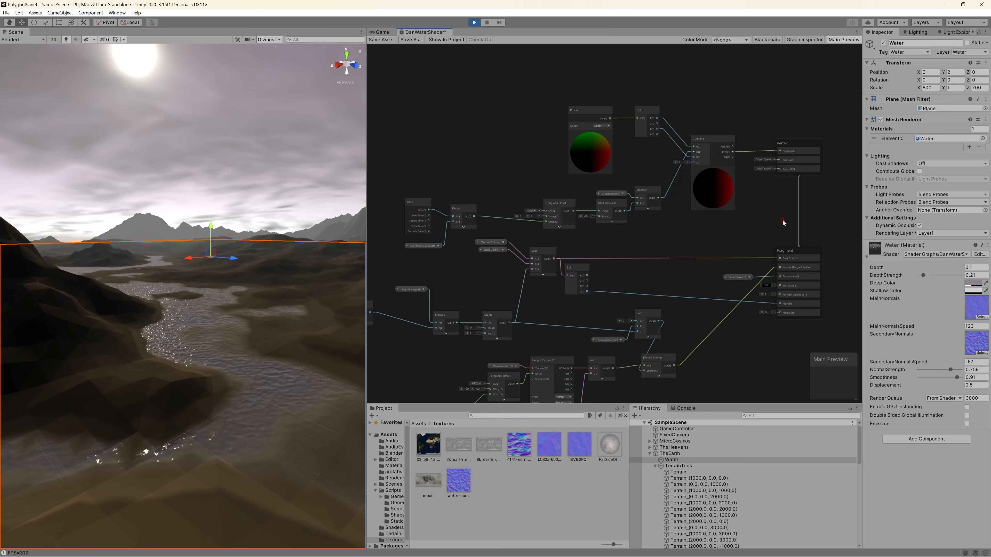
left_click_drag(492, 250, 490, 269)
left_click(489, 243)
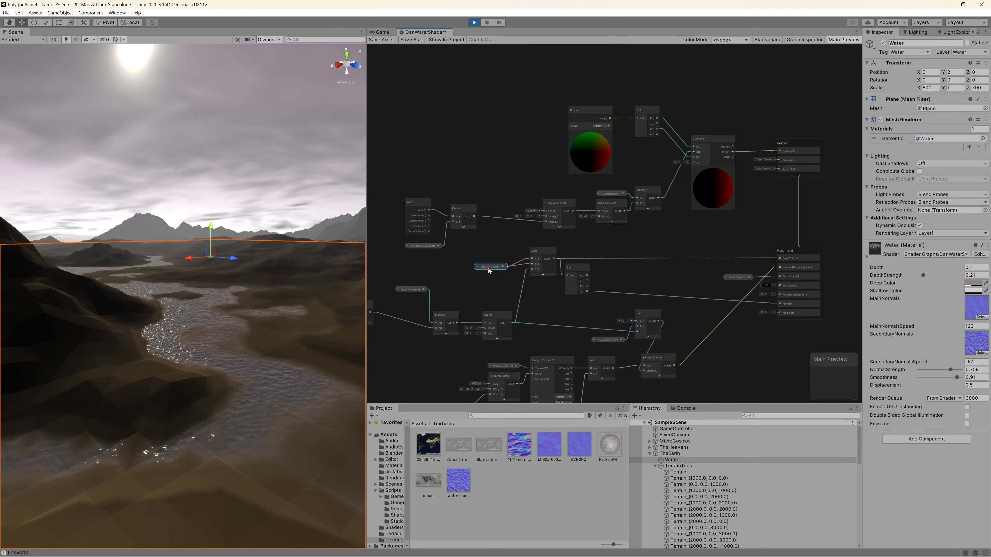
left_click_drag(429, 246, 429, 173)
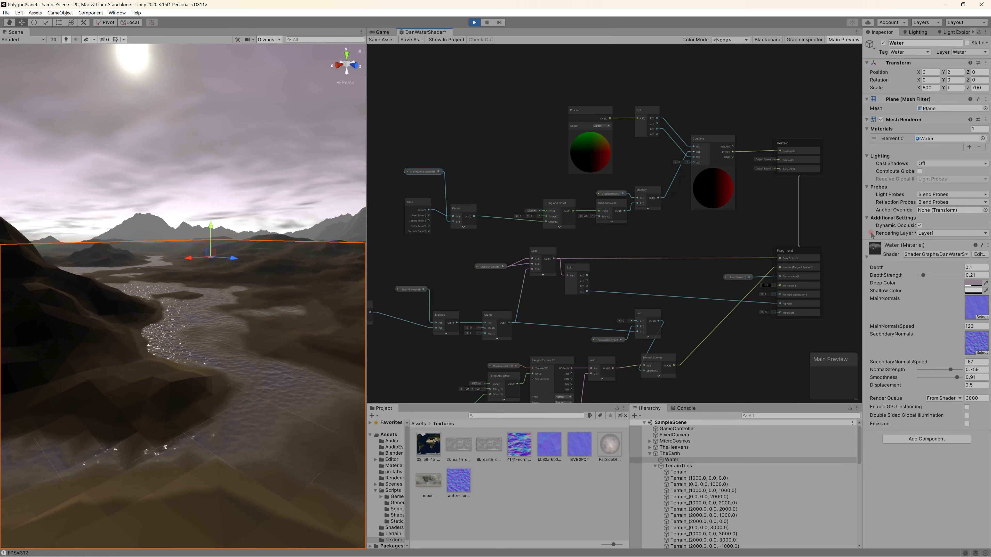
Examine the group of nodes that drives the Vertex block's Position input.
left_click_drag(845, 233, 398, 92)
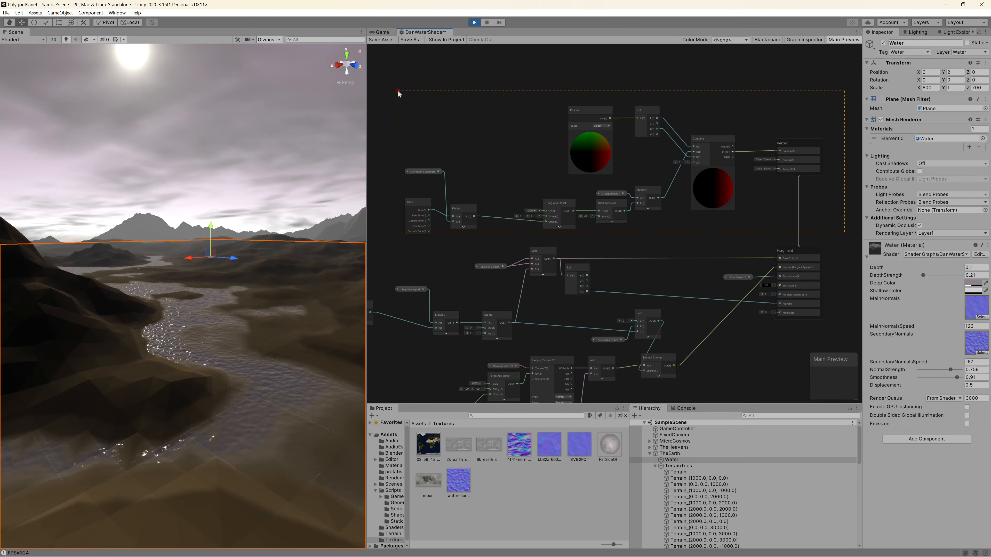
left_click_drag(398, 92, 395, 92)
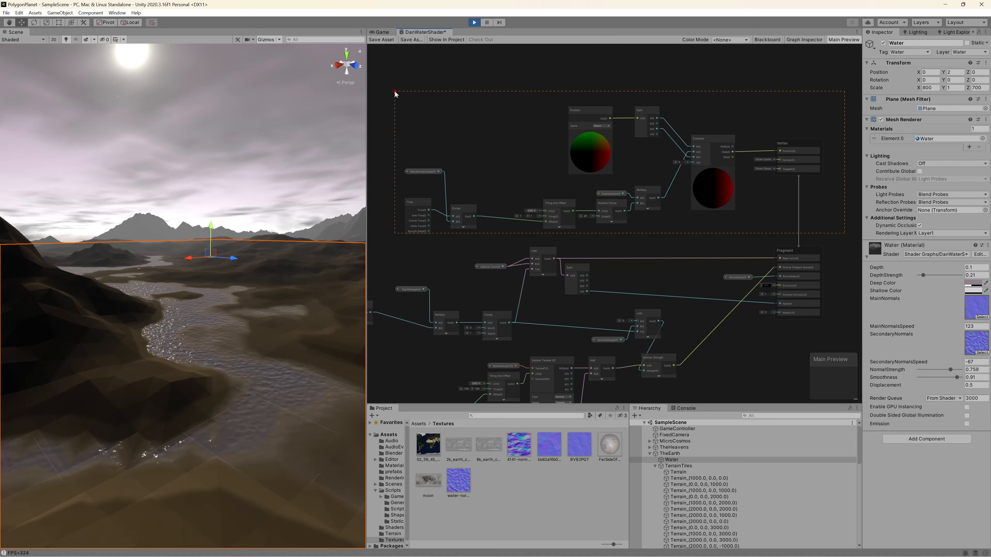
left_click_drag(394, 93, 401, 241)
left_click(796, 140)
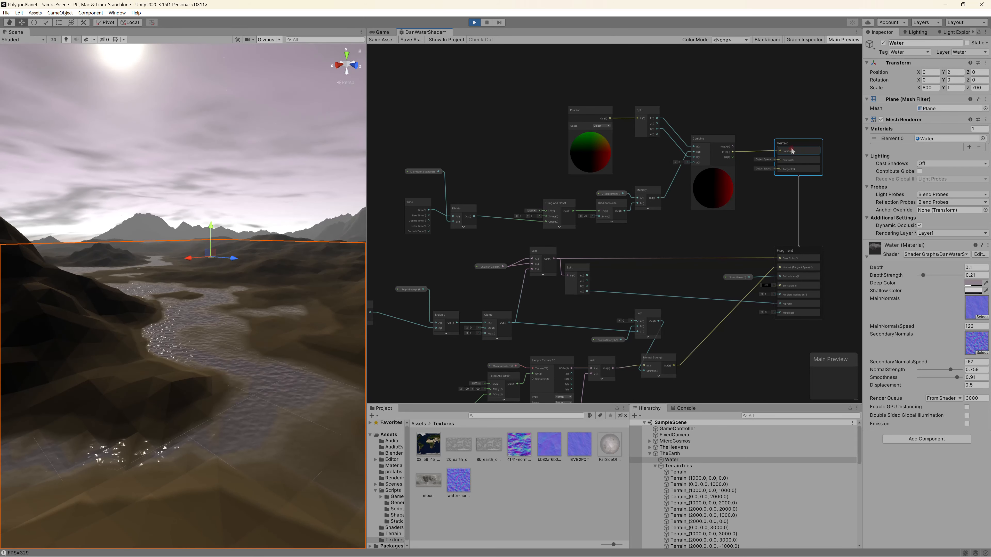
left_click_drag(791, 151, 801, 153)
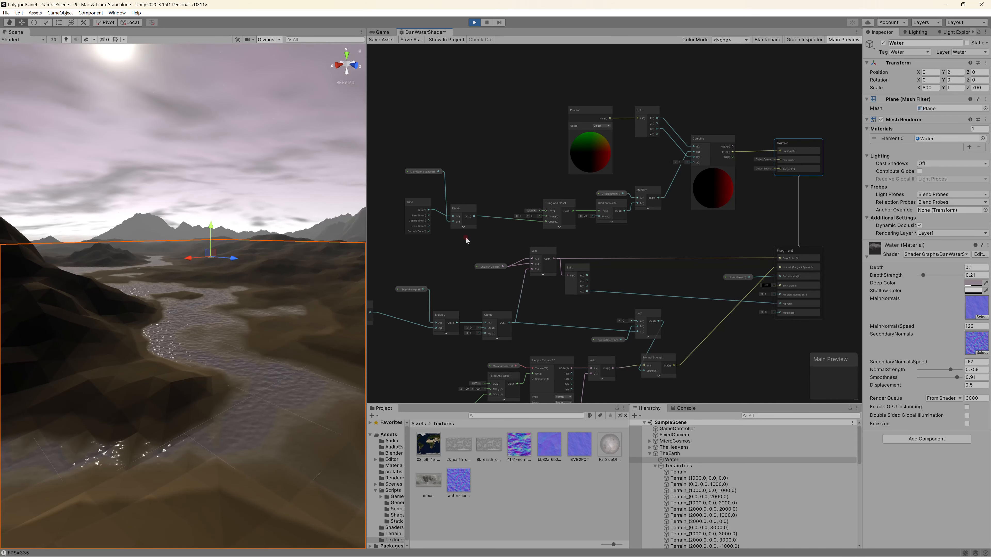
Inspect the Time node and the Tiling And Offset node's preview, leaving the preview collapsed.
scroll(447, 236, "up", 4)
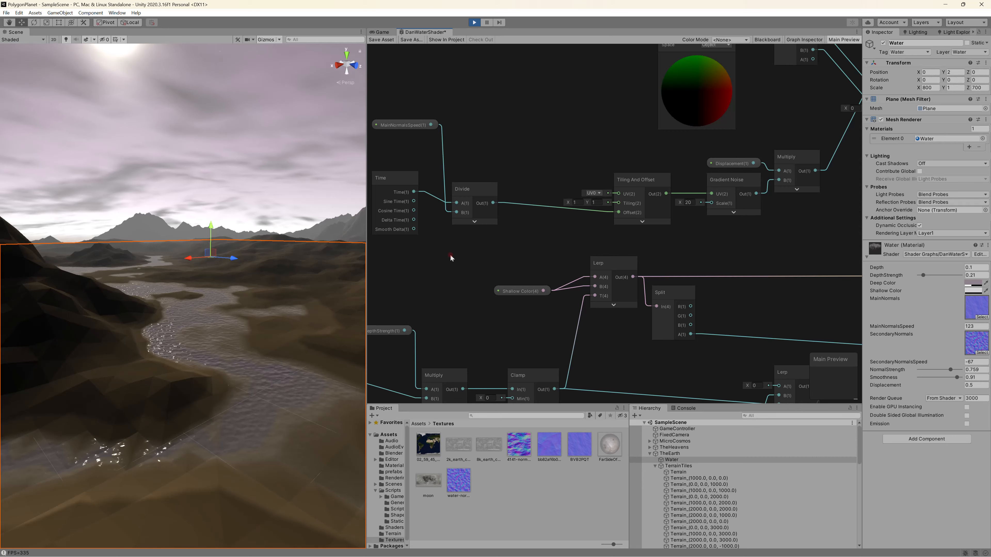
middle_click_drag(457, 247, 481, 253)
left_click(415, 173)
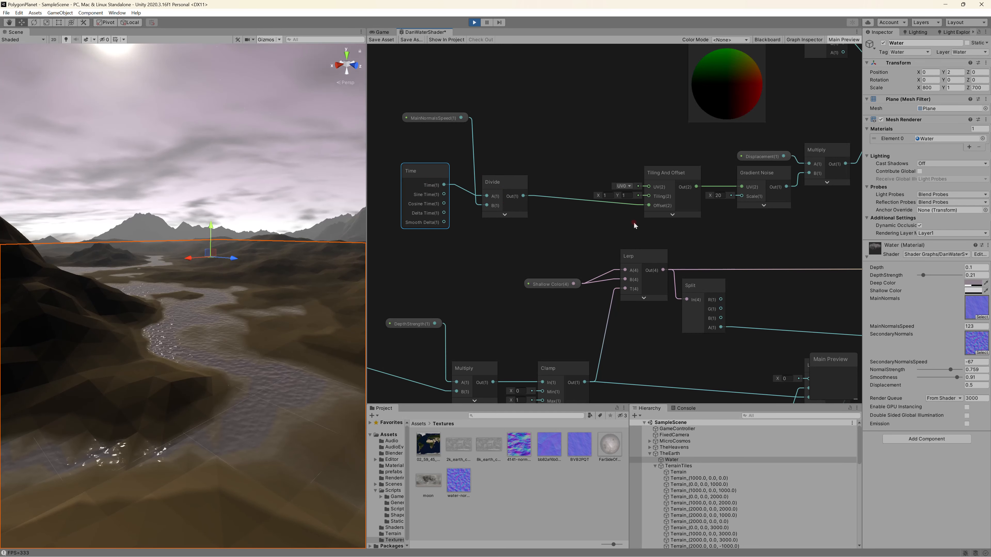
left_click(671, 215)
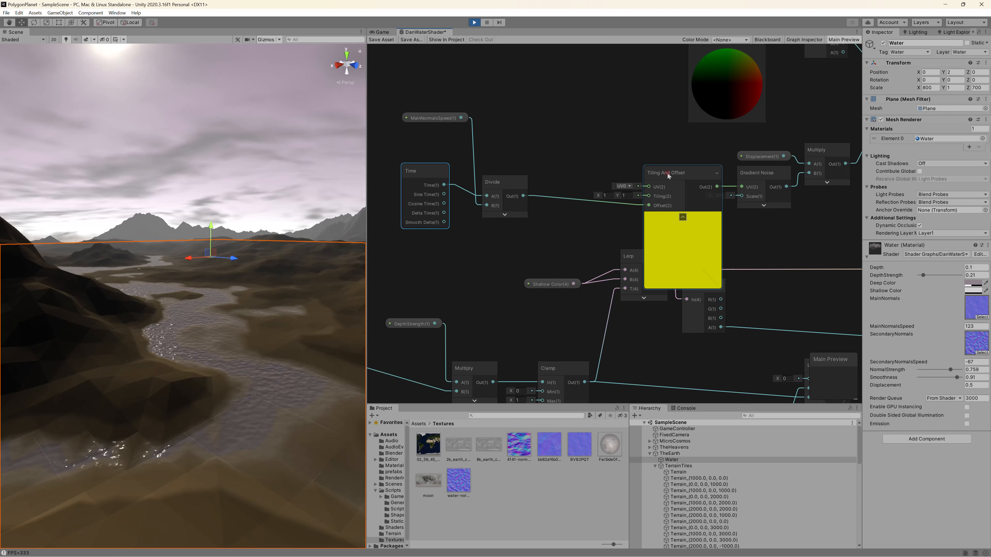
left_click(682, 218)
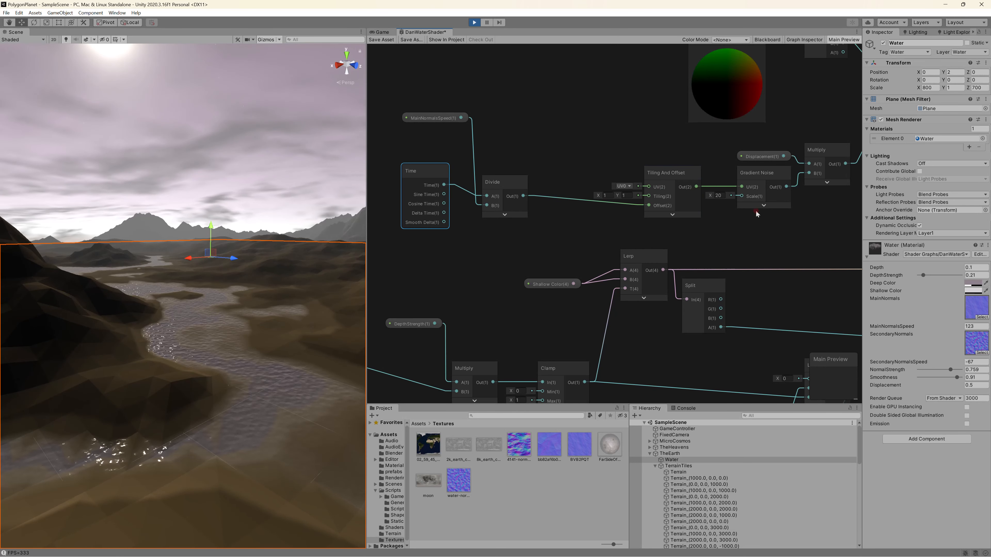
Inspect the Gradient Noise node's preview, collapse it again and clear the node selection.
left_click(768, 206)
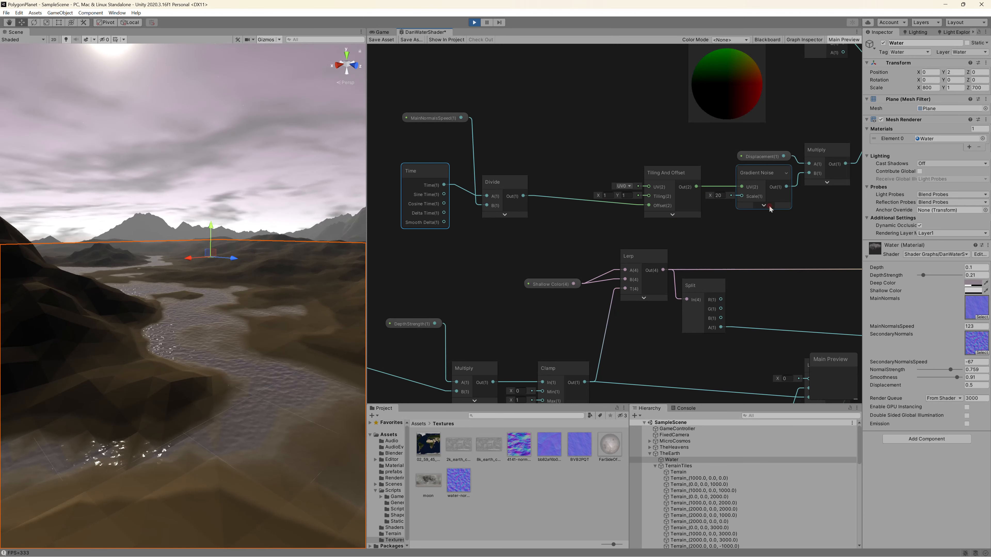
left_click(768, 207)
left_click(791, 259)
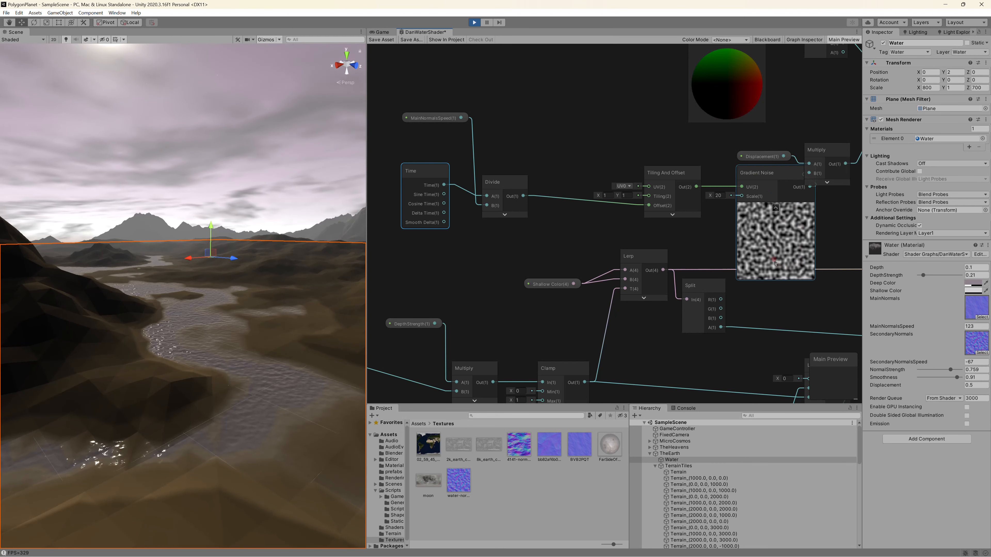
left_click(775, 208)
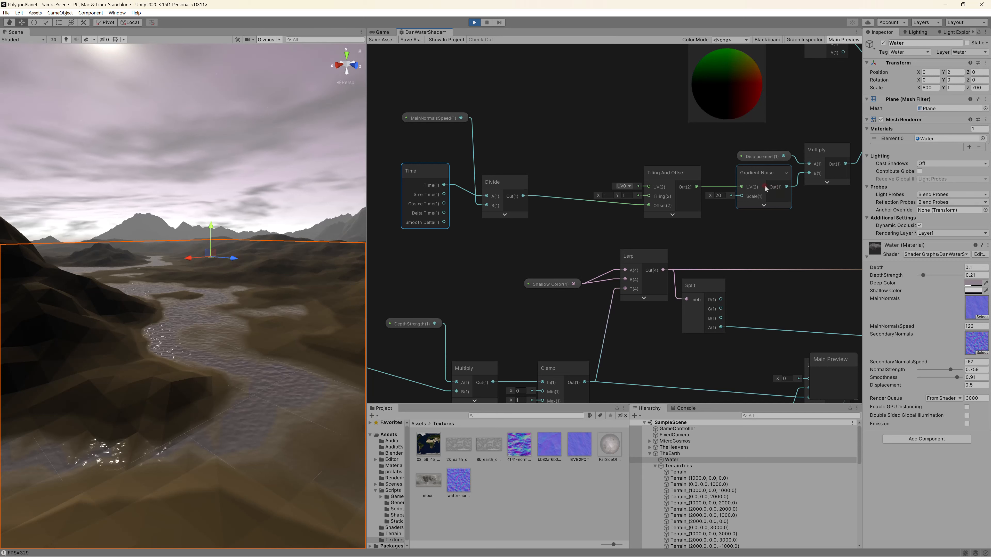
left_click(771, 207)
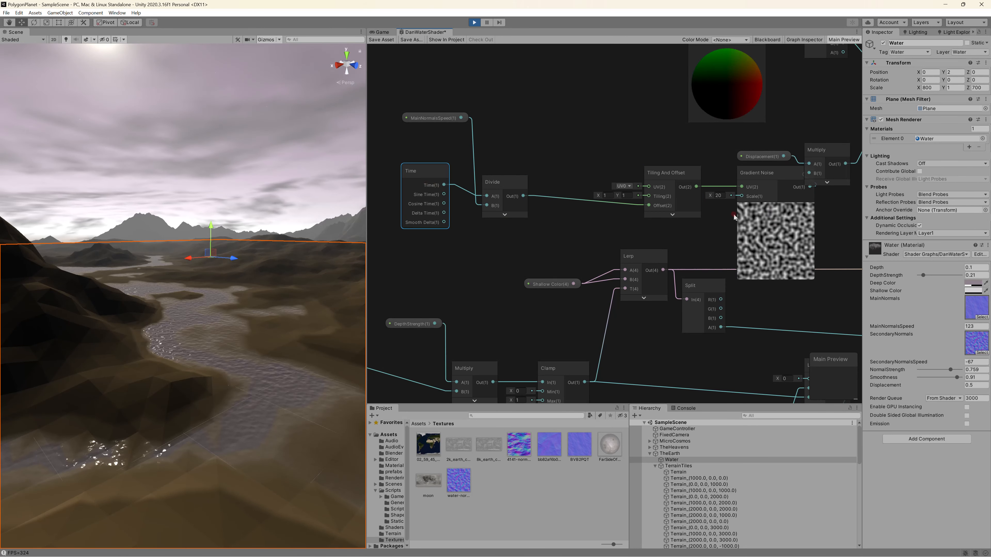
left_click(774, 208)
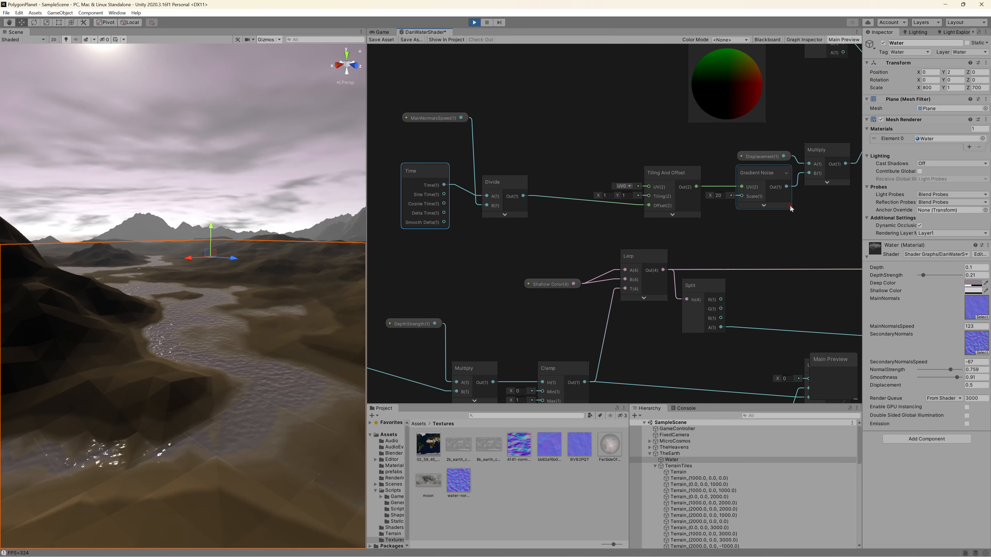
right_click(791, 230)
left_click(789, 223)
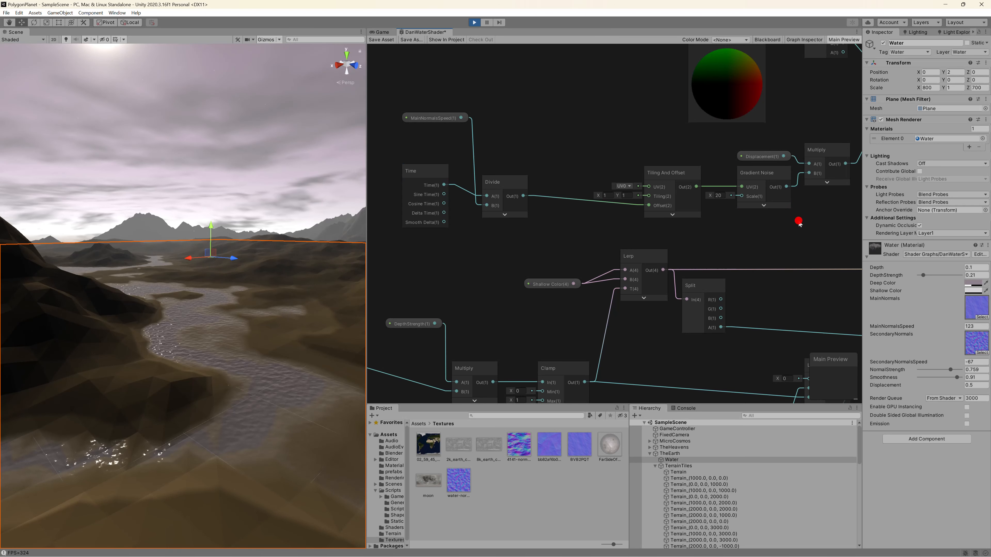
Examine how the Position, Split, Multiply and Combine nodes connect to the Vertex block.
middle_click_drag(794, 221, 501, 257)
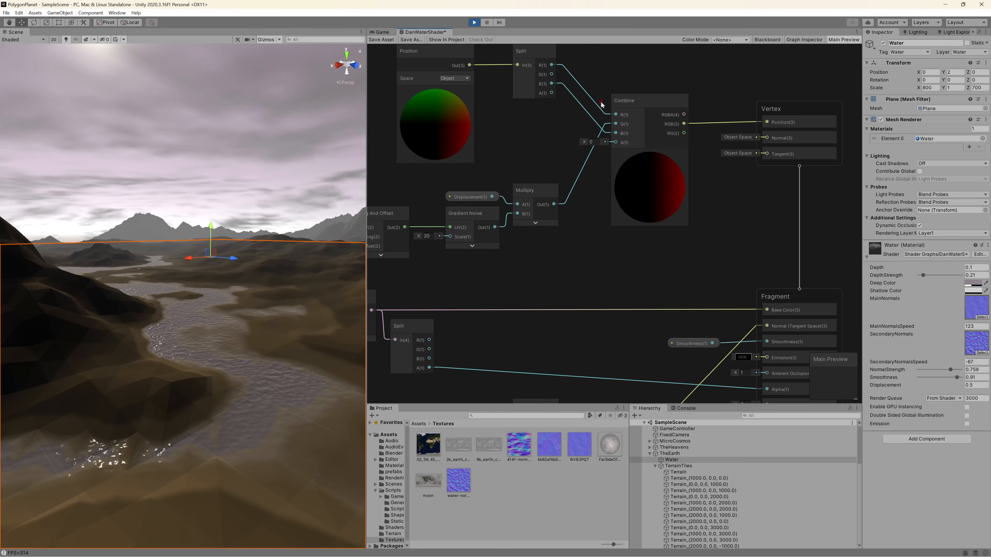
middle_click_drag(561, 135, 567, 169)
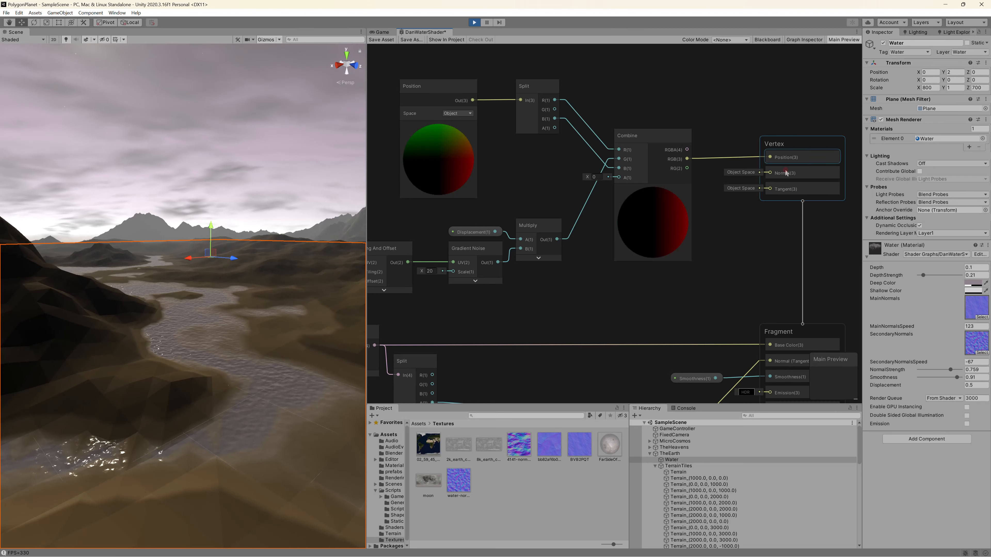
scroll(553, 313, "down", 5)
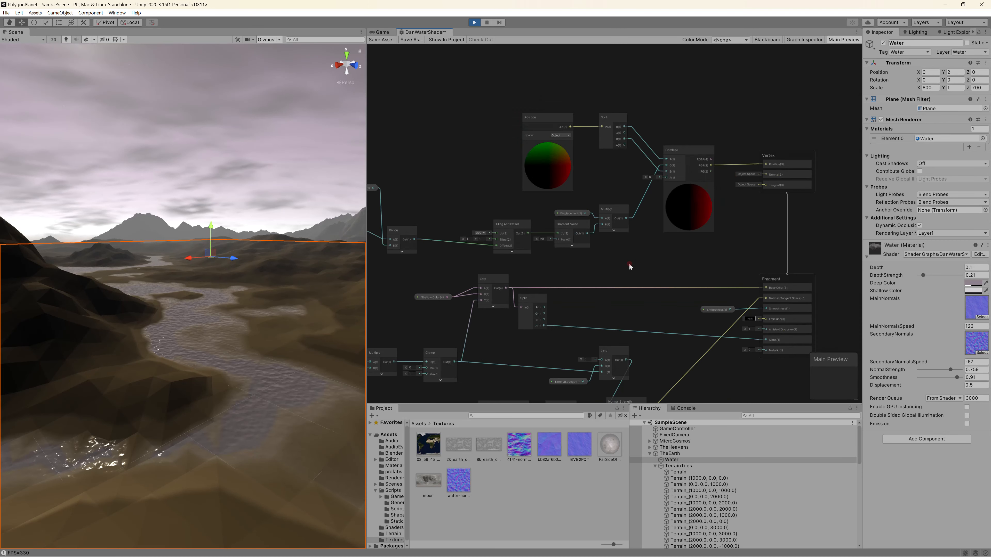
Examine the Fragment block's inputs, from Base Color to Metallic, and the node chains that feed them.
middle_click_drag(626, 259, 697, 161)
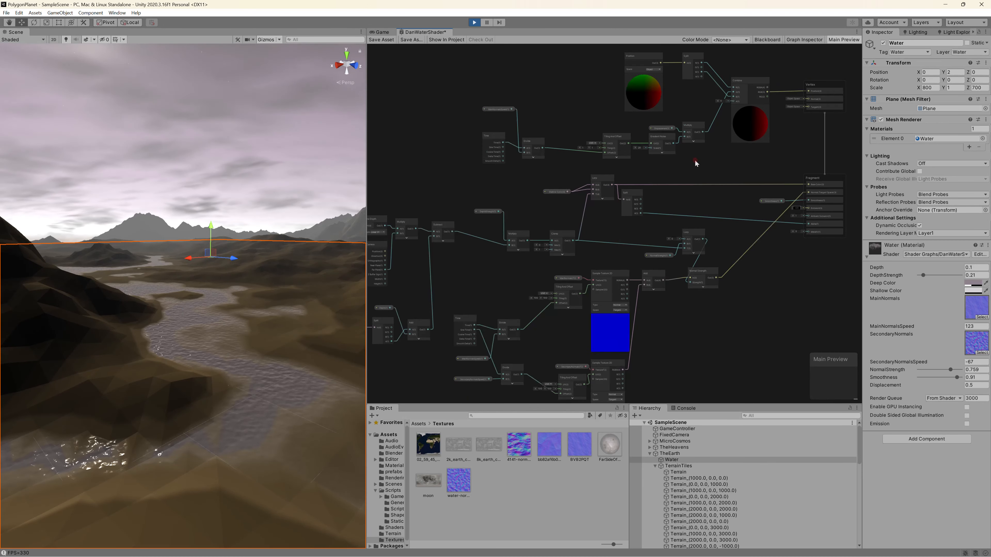
scroll(626, 167, "down", 2)
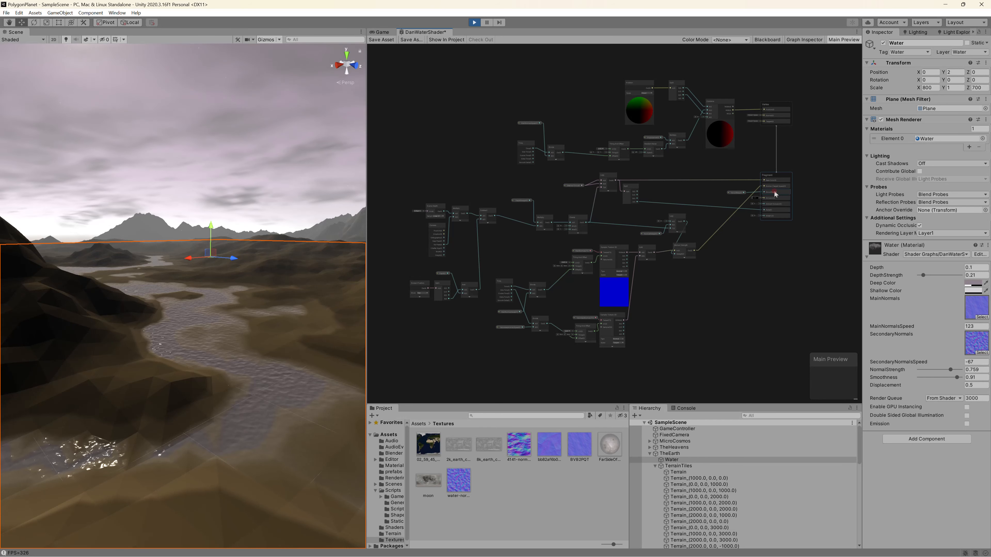
scroll(777, 177, "up", 3)
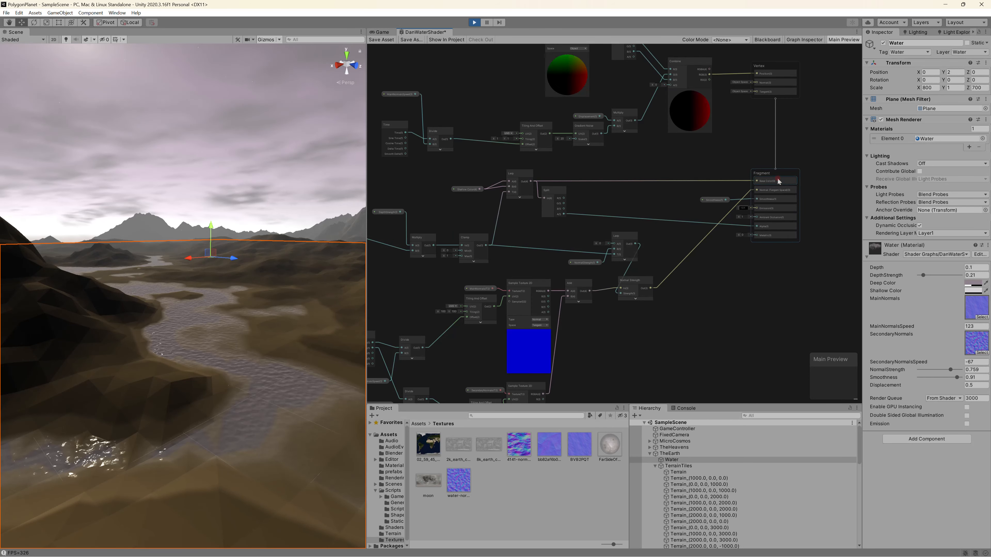
middle_click_drag(605, 172, 766, 140)
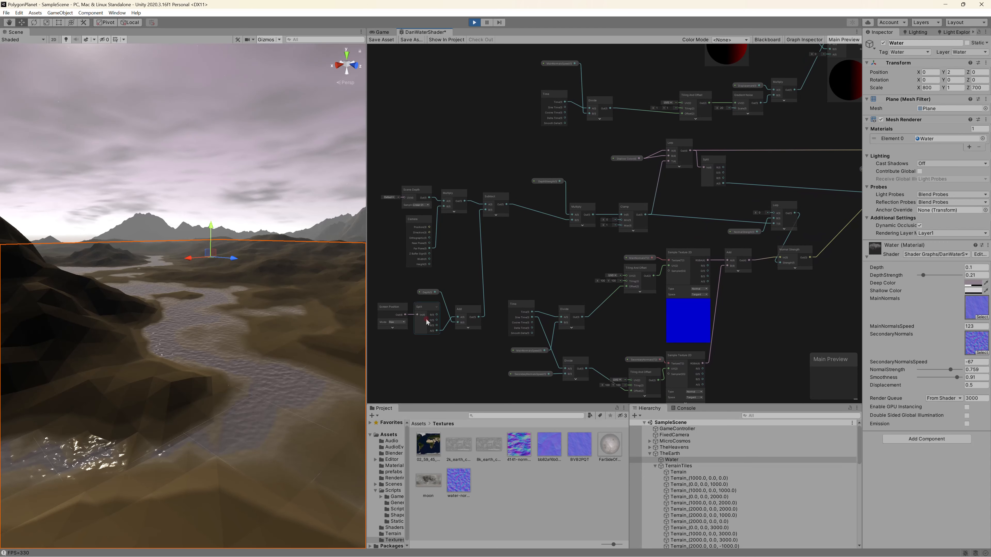
middle_click_drag(797, 313, 551, 347)
scroll(550, 347, "up", 1)
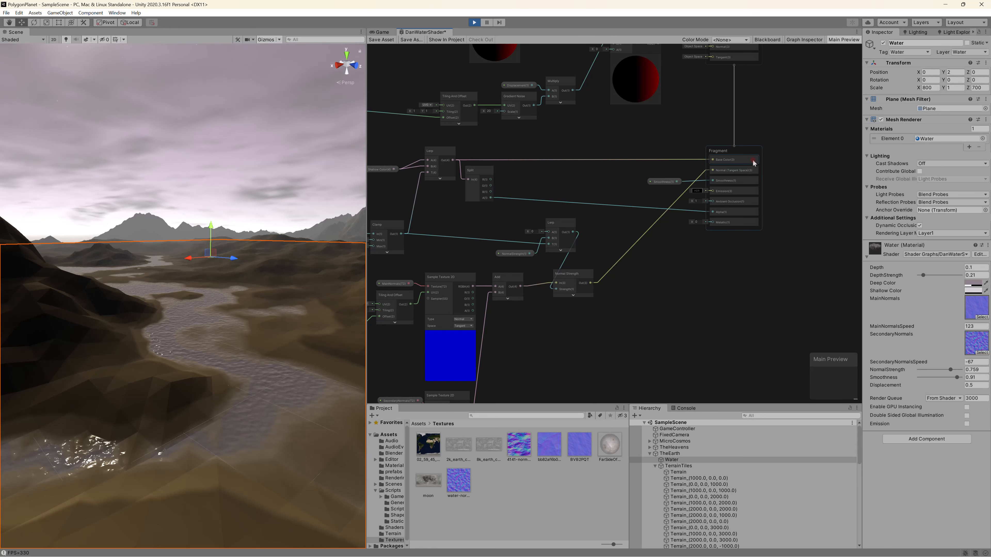
scroll(729, 160, "up", 4)
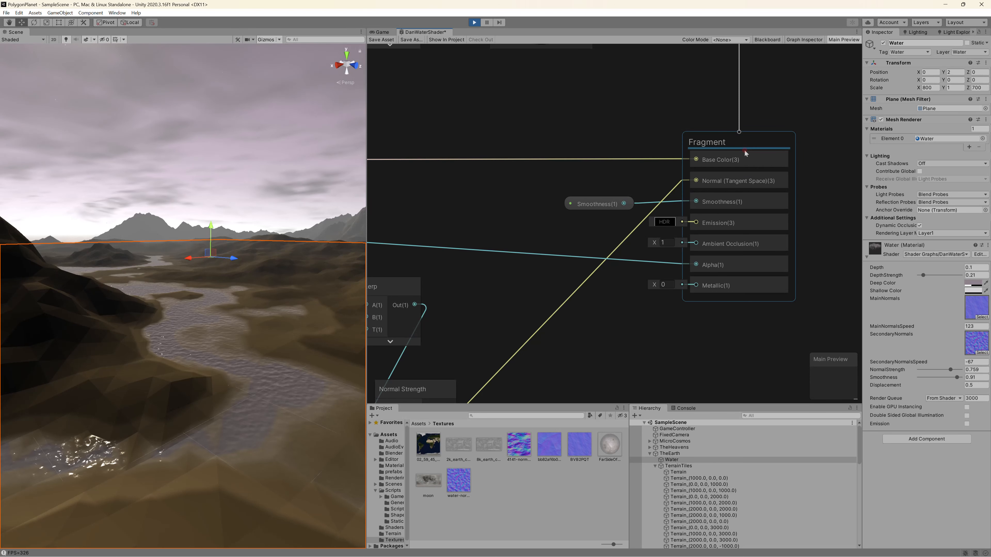
middle_click_drag(797, 183, 721, 217)
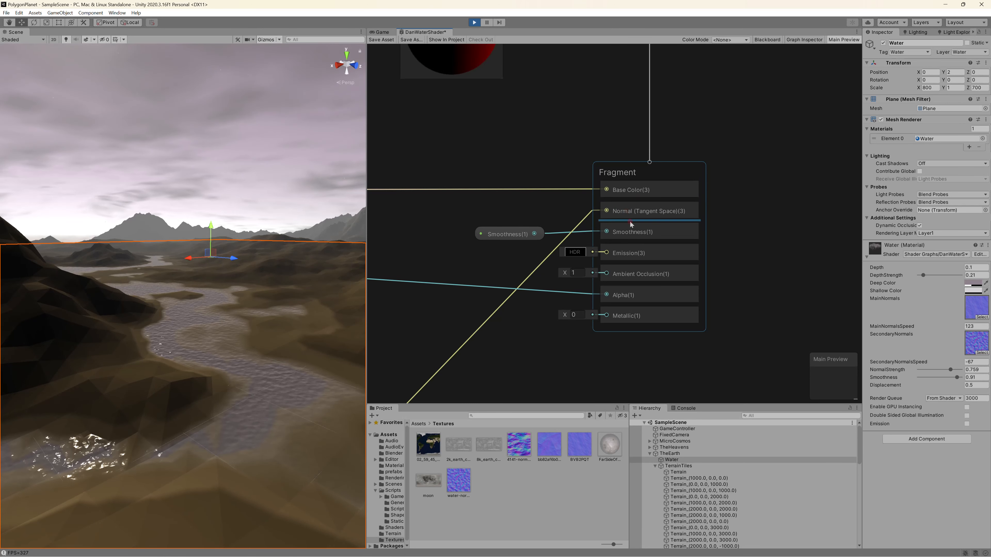
left_click_drag(631, 234, 631, 318)
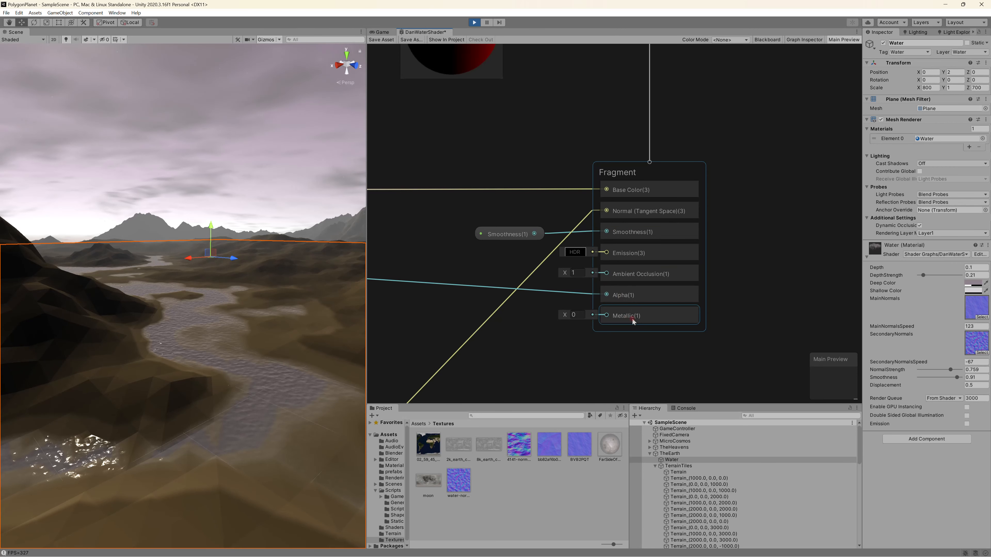
middle_click_drag(746, 290, 773, 288)
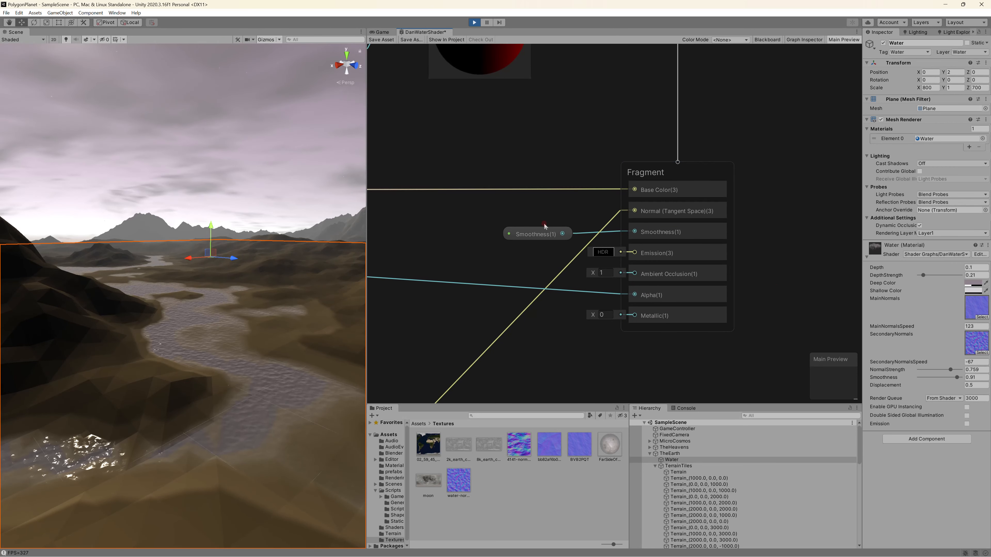
middle_click_drag(451, 249, 560, 244)
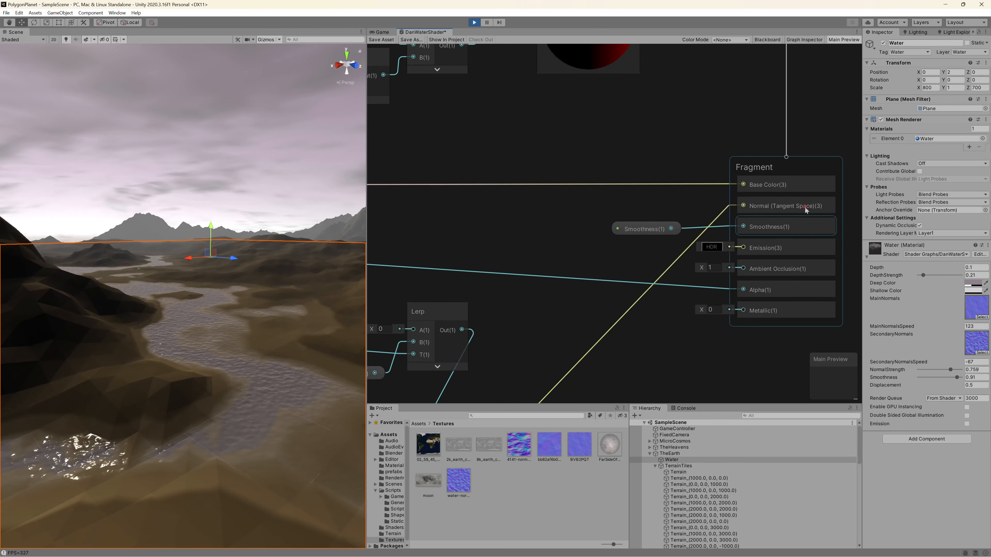
middle_click_drag(599, 217, 549, 215)
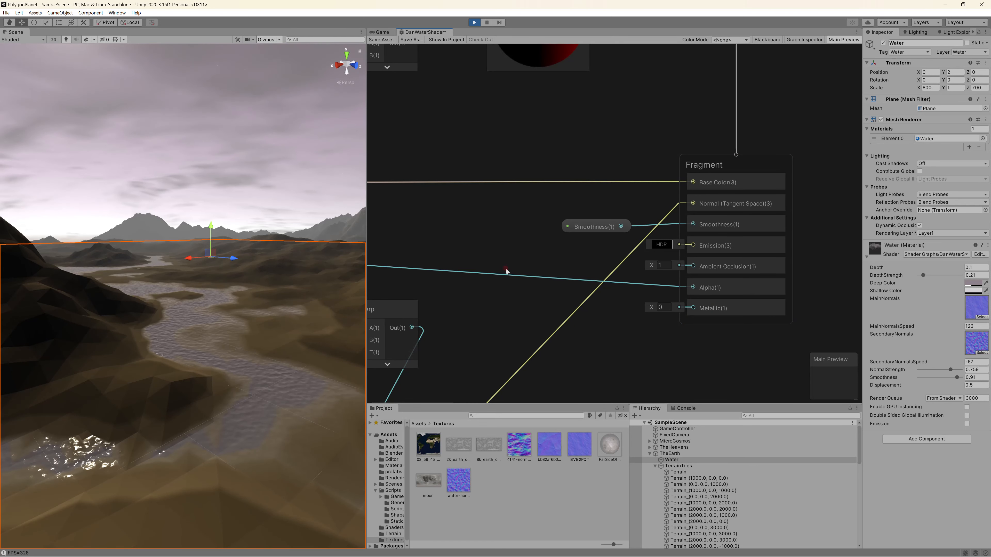
Trace the Fragment block's Base Color and Alpha inputs back to the color Lerp and Split nodes.
scroll(499, 236, "down", 2)
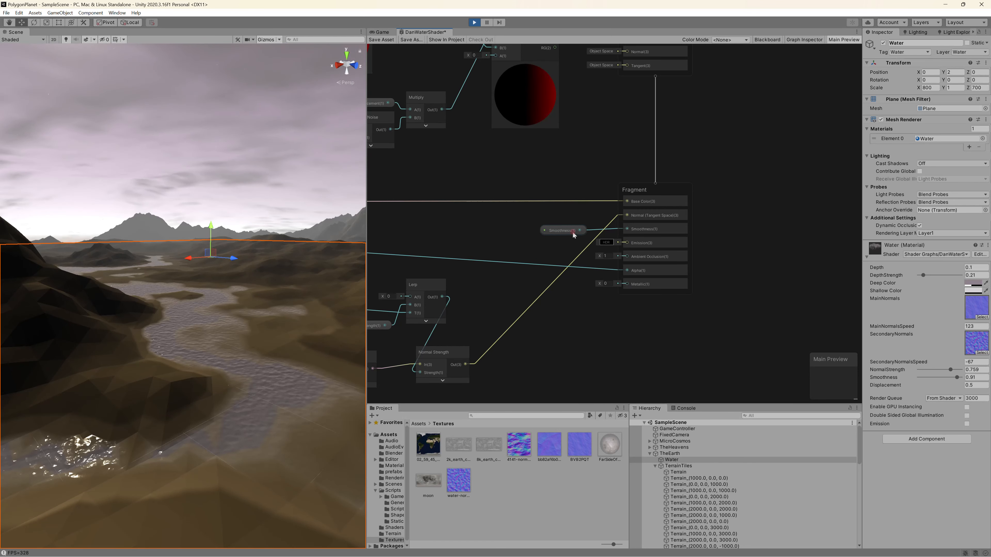
scroll(571, 231, "down", 1)
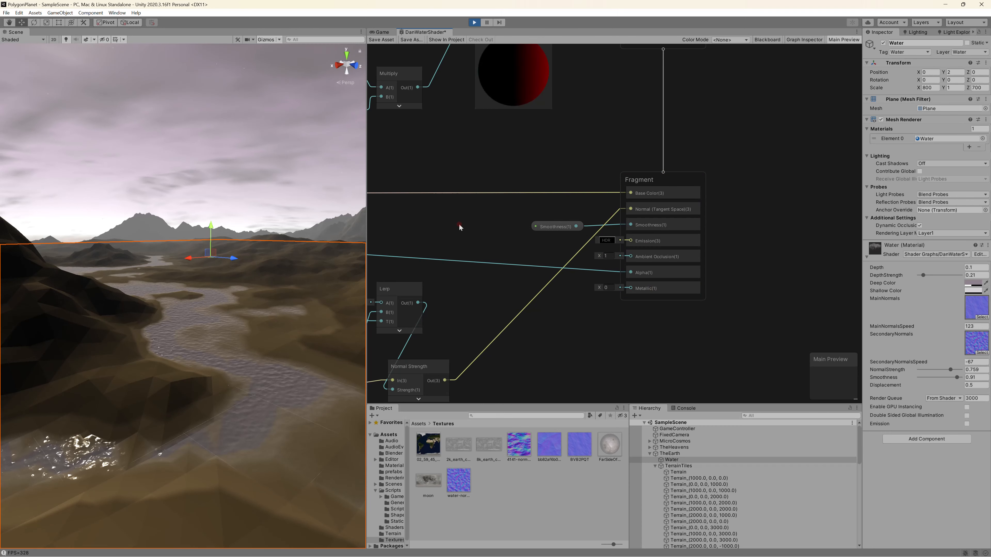
scroll(451, 230, "up", 1)
middle_click_drag(450, 231, 589, 236)
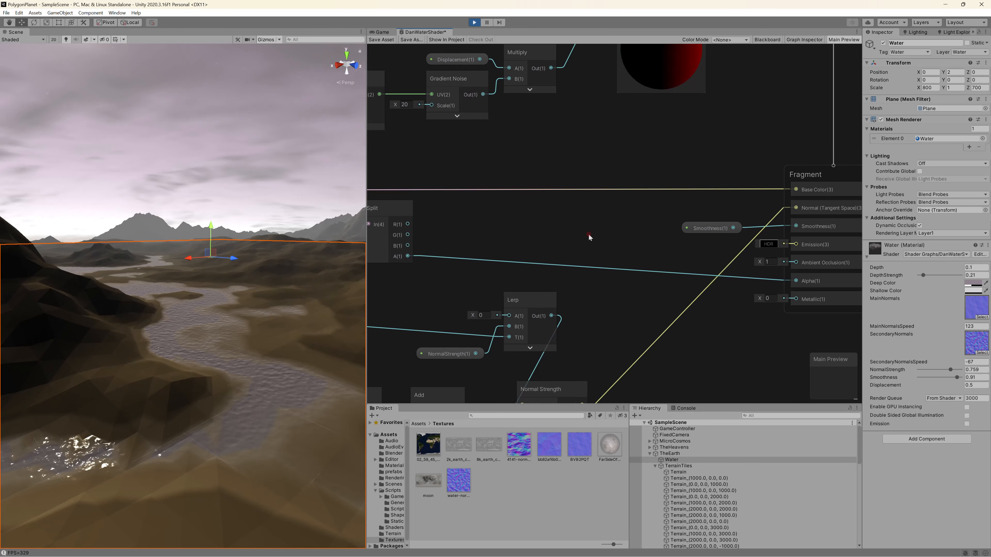
left_click(776, 281)
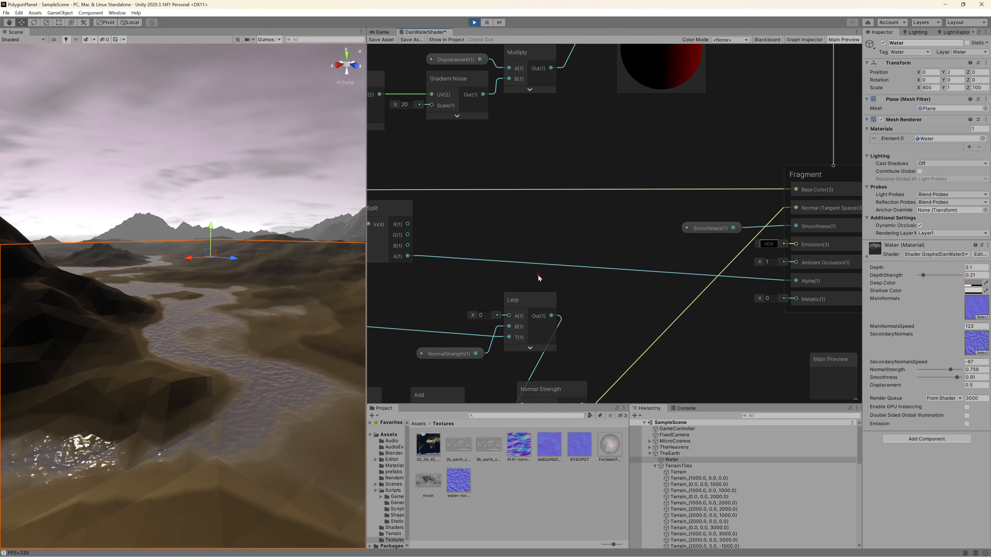
middle_click_drag(529, 252, 752, 270)
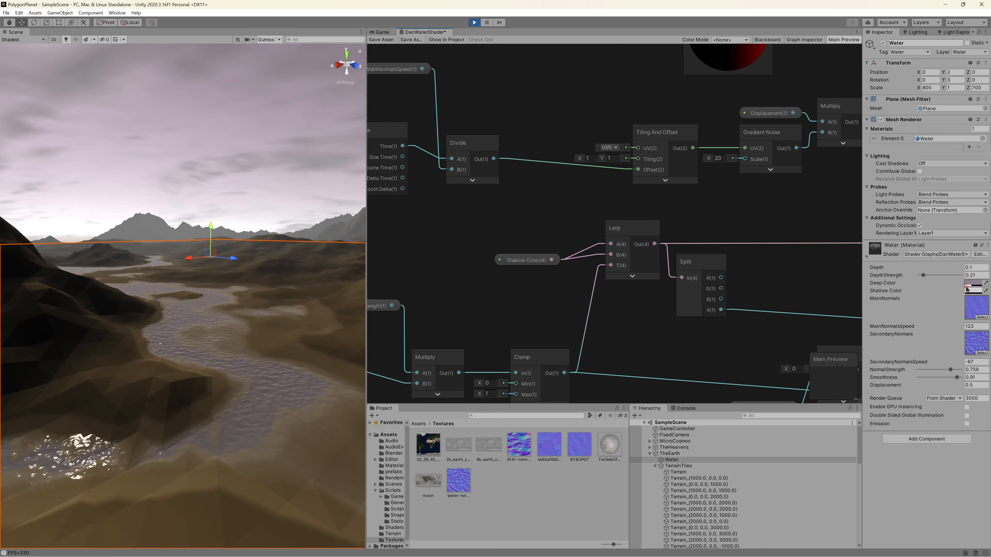
middle_click_drag(557, 308, 482, 331)
middle_click_drag(653, 347, 571, 292)
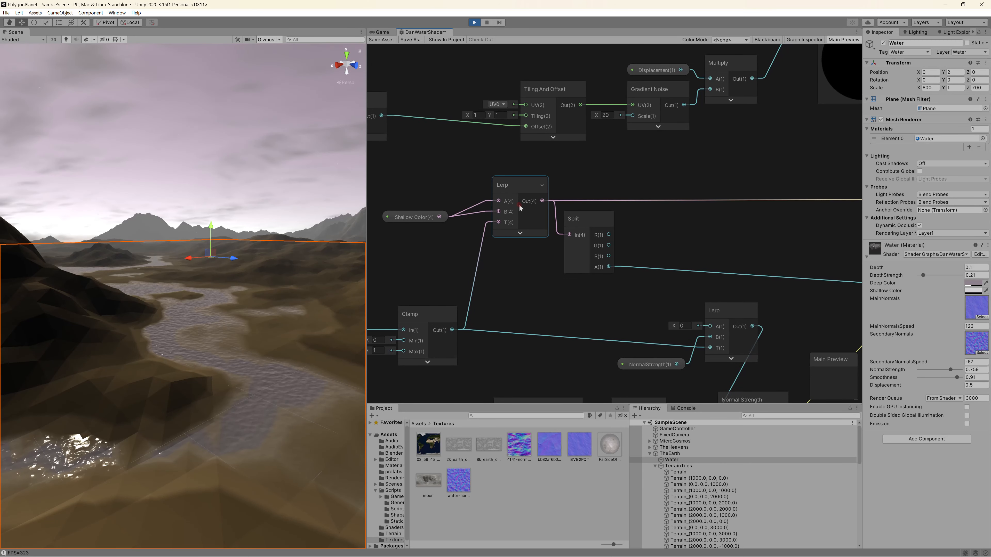
Separate the overlapping Shallow Color and Deep Color nodes, placing Shallow Color just above Deep Color beside the color Lerp node.
left_click(500, 194)
middle_click_drag(432, 258, 436, 259)
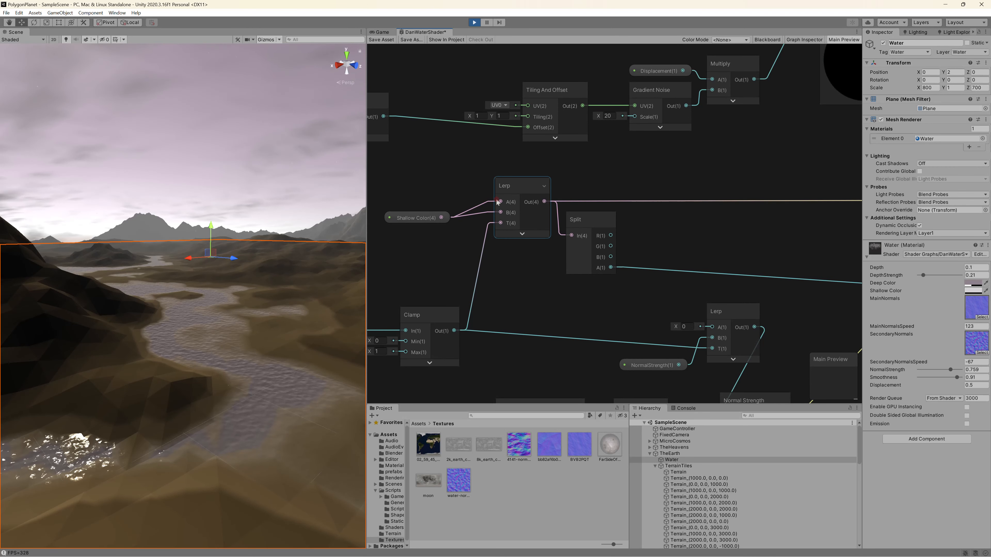
left_click_drag(420, 217, 426, 195)
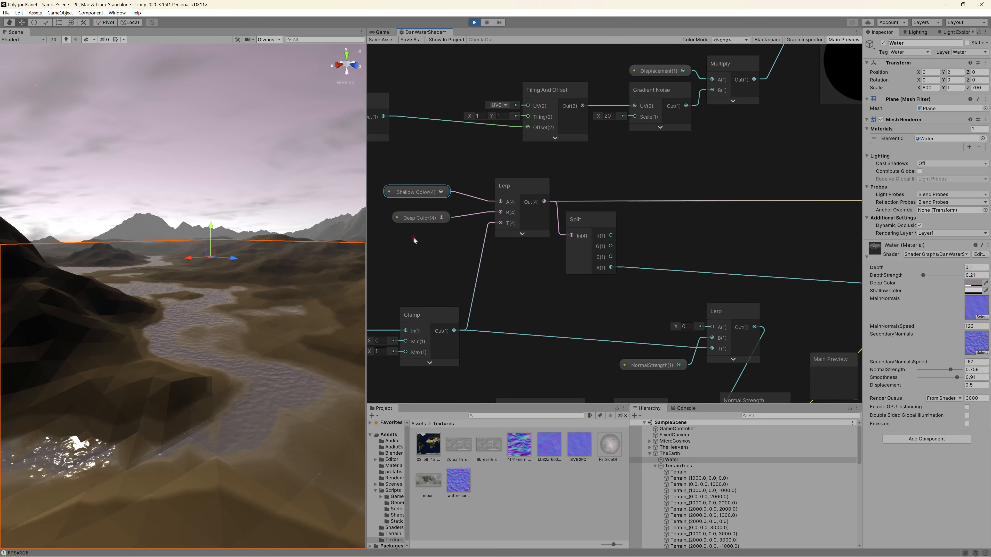
left_click_drag(421, 220, 421, 213)
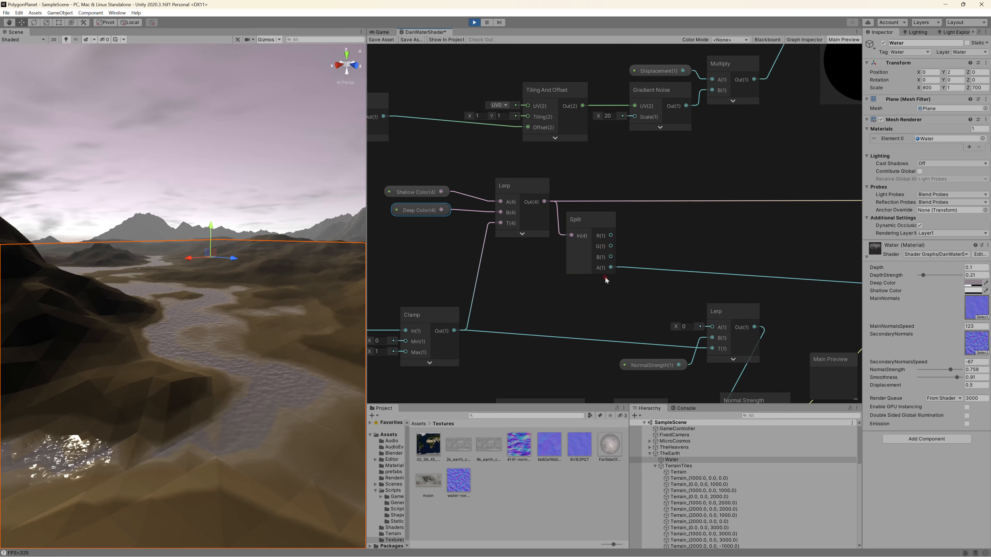
Examine how the color Lerp's output runs to the Fragment's Base Color and, through the Split node, to Alpha.
middle_click_drag(650, 279, 498, 272)
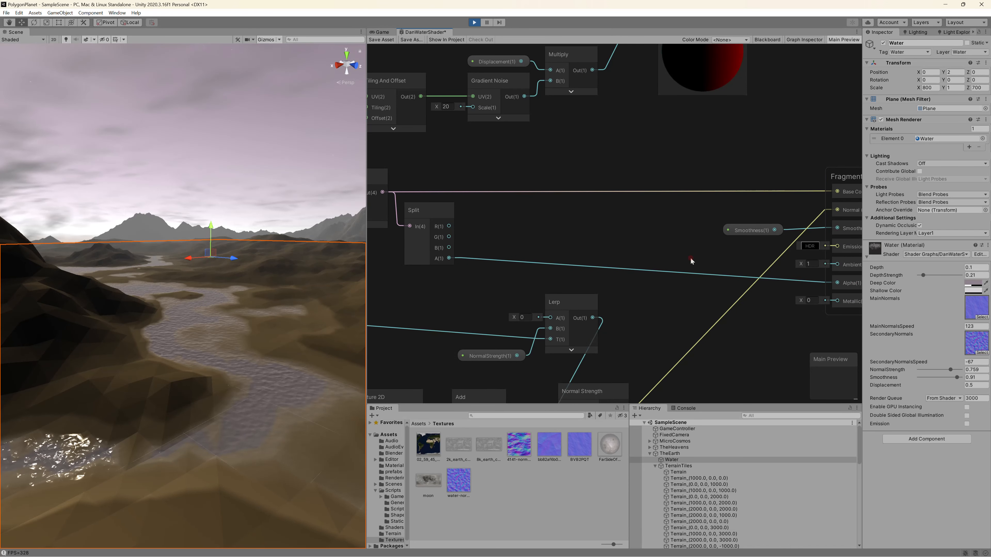
middle_click_drag(500, 233, 584, 260)
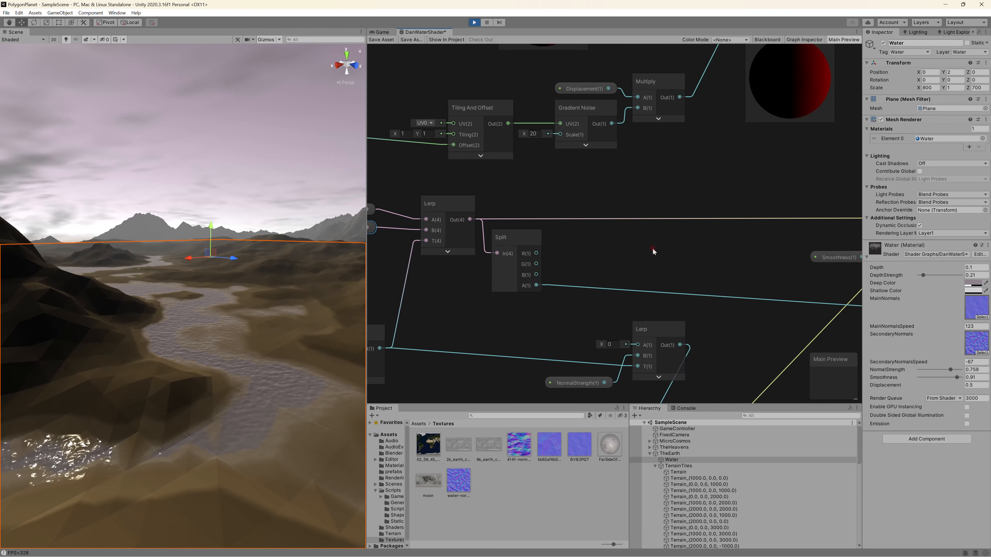
middle_click_drag(380, 219, 404, 220)
middle_click_drag(408, 258, 428, 259)
middle_click_drag(677, 242, 412, 254)
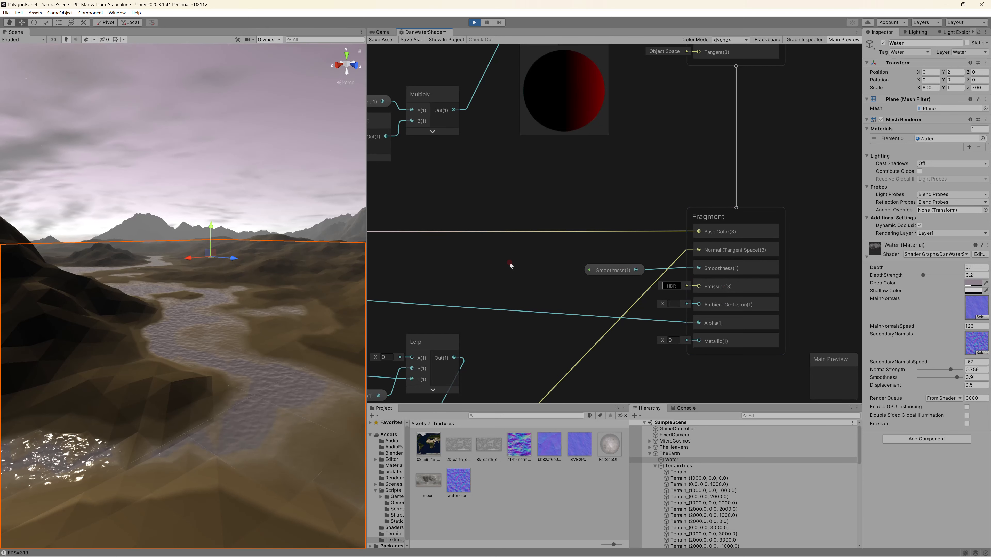
middle_click_drag(472, 266, 746, 248)
Examine how DepthStrength, Subtract, Multiply and Clamp feed the color Lerp's T input.
middle_click_drag(540, 311, 752, 220)
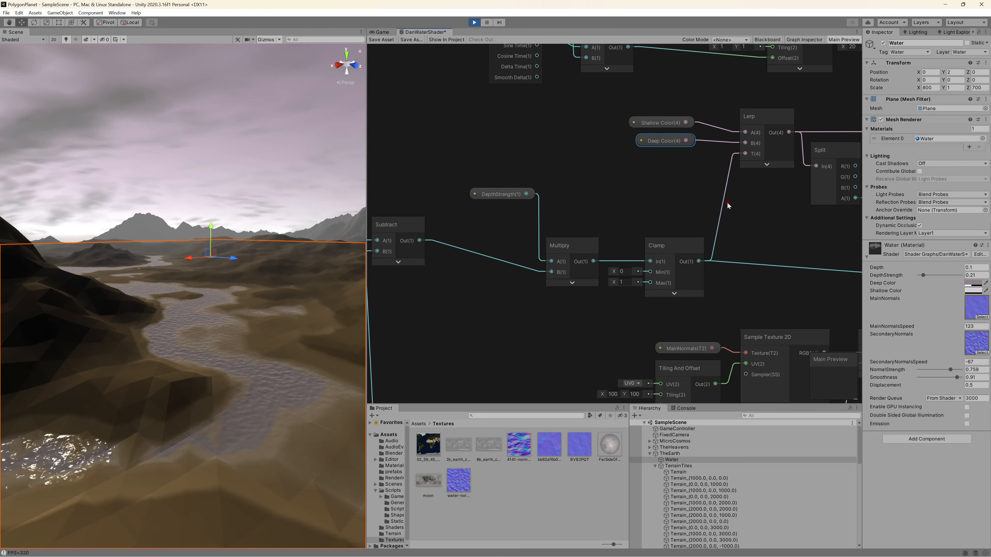
middle_click_drag(484, 227, 587, 194)
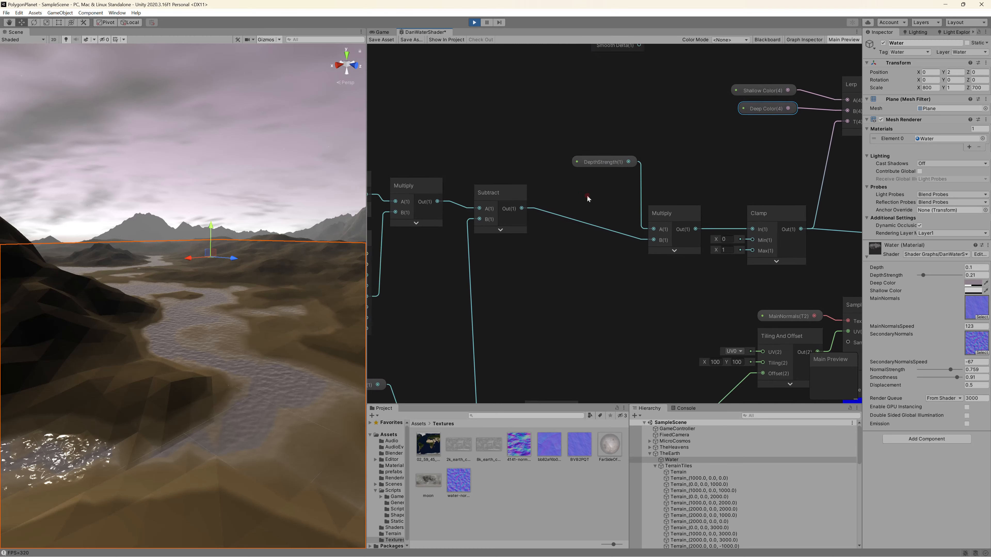
left_click(622, 170)
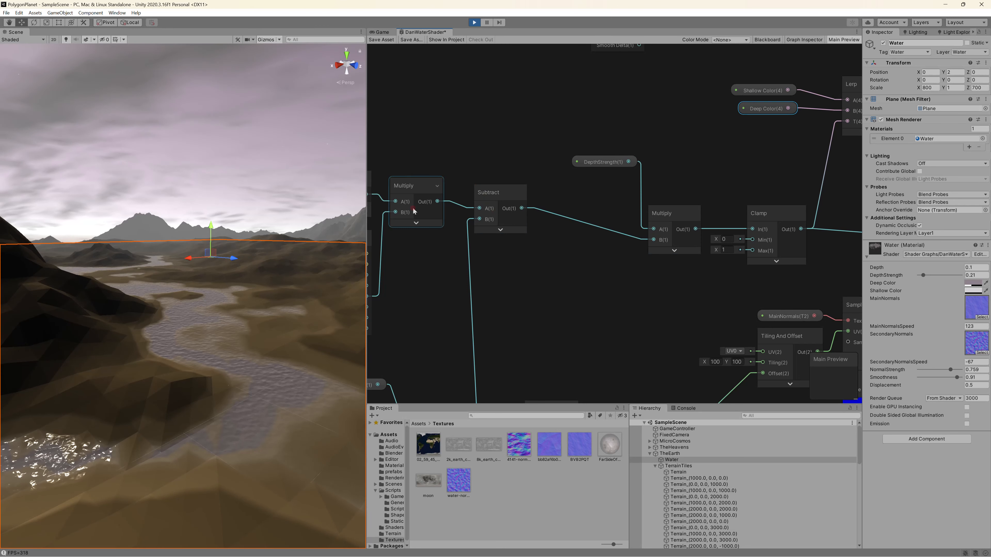
middle_click_drag(570, 289, 568, 257)
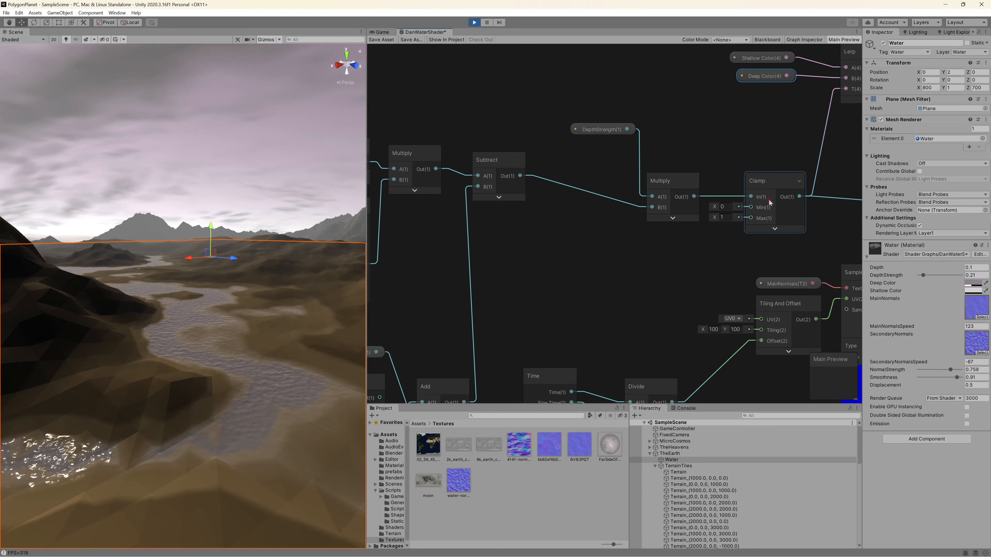
scroll(769, 249, "down", 2)
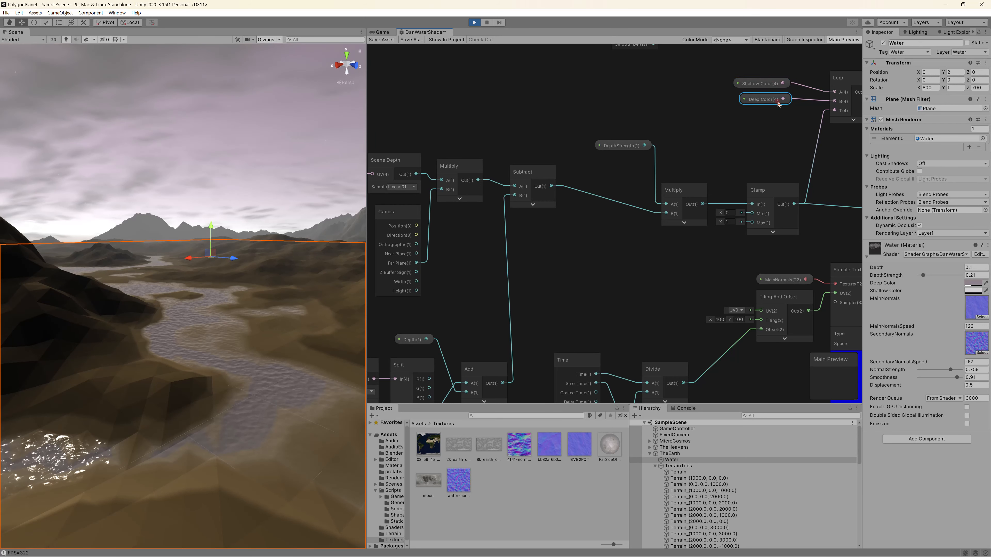
Examine how Scene Depth and the Camera node's Far Plane output feed the Multiply and Subtract nodes.
middle_click_drag(710, 292, 405, 268)
middle_click_drag(662, 231, 906, 223)
middle_click_drag(566, 257, 645, 195)
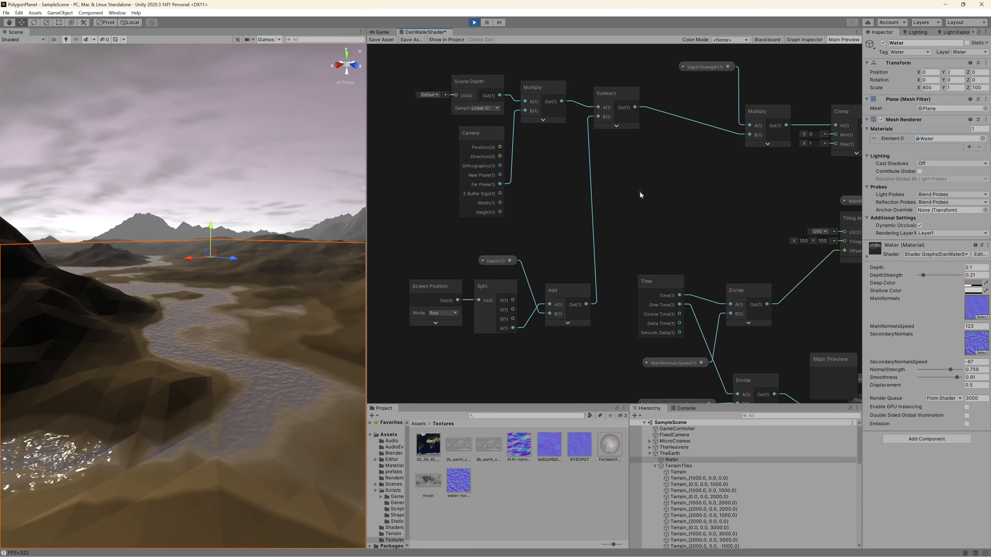
left_click(488, 186)
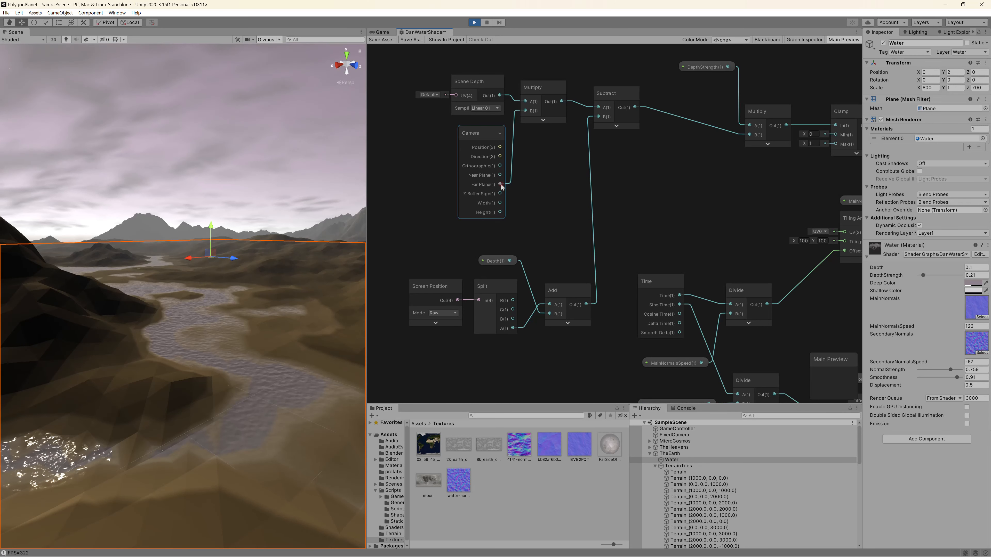
left_click(518, 111)
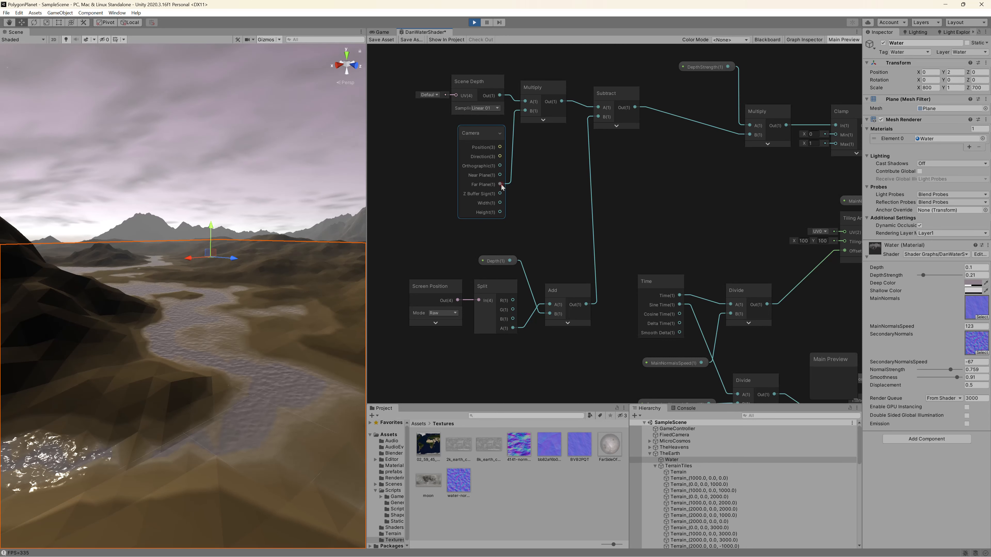
View the river and terrain in the scene from above and from a lower angle to compare the water's depth shading.
mouse_move(260, 383)
right_mouse_down()
mouse_move(252, 395)
mouse_move(262, 399)
right_mouse_up()
middle_click_drag(263, 398, 267, 373)
right_click_drag(266, 373, 255, 420)
middle_click_drag(274, 276, 250, 359)
middle_click_drag(244, 158, 257, 186)
right_click_drag(257, 186, 269, 167)
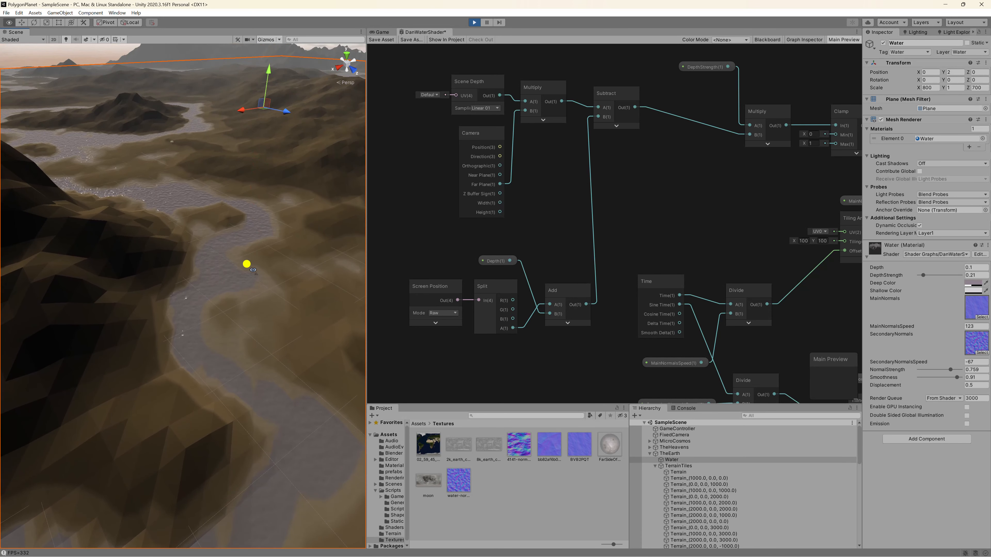
right_click_drag(245, 263, 245, 239)
mouse_move(245, 239)
middle_mouse_down()
mouse_move(247, 255)
mouse_move(244, 239)
middle_mouse_up()
mouse_move(244, 289)
middle_mouse_down()
mouse_move(225, 234)
mouse_move(227, 252)
middle_mouse_up()
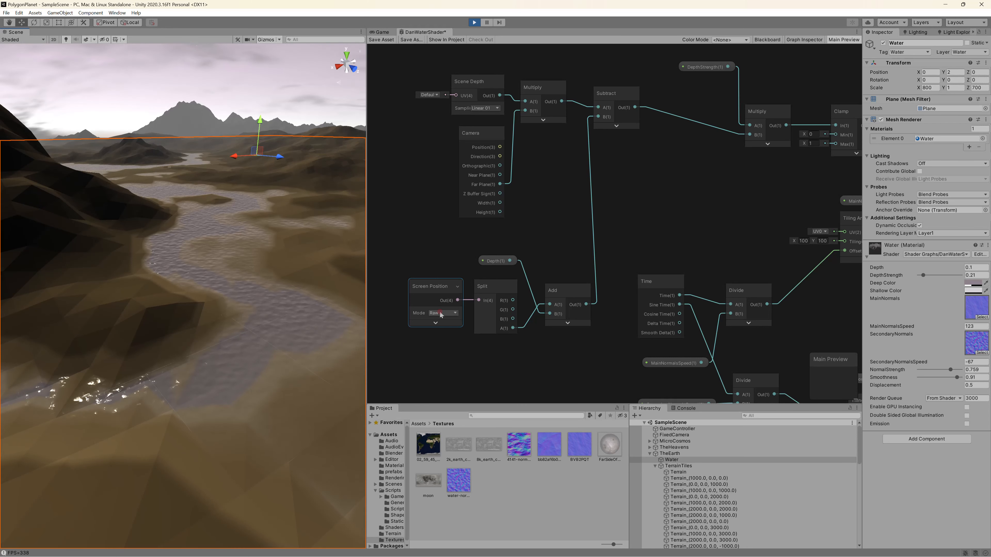
Inspect the Screen Position node's preview, collapse it, and follow the depth chain through Clamp to the color Lerp.
left_click(436, 323)
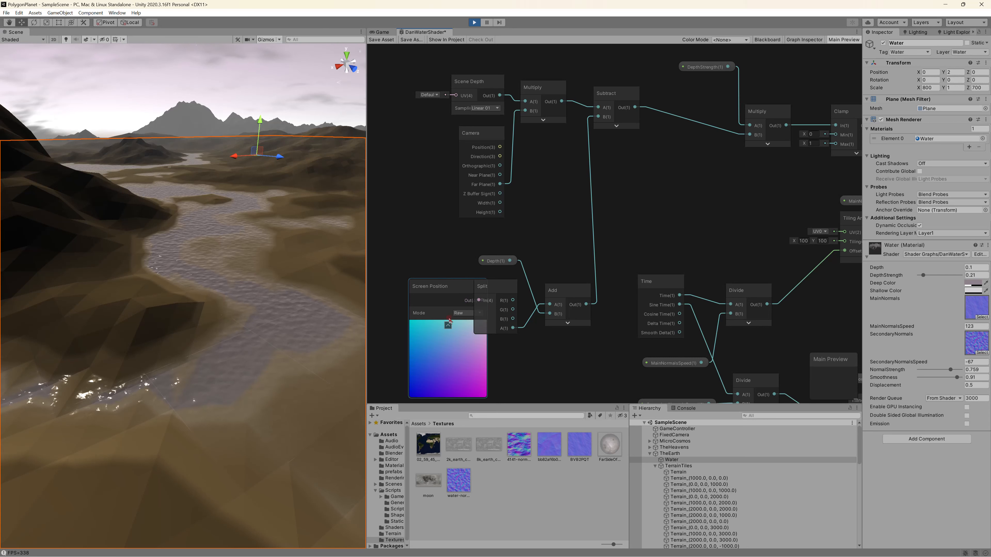
left_click(449, 323)
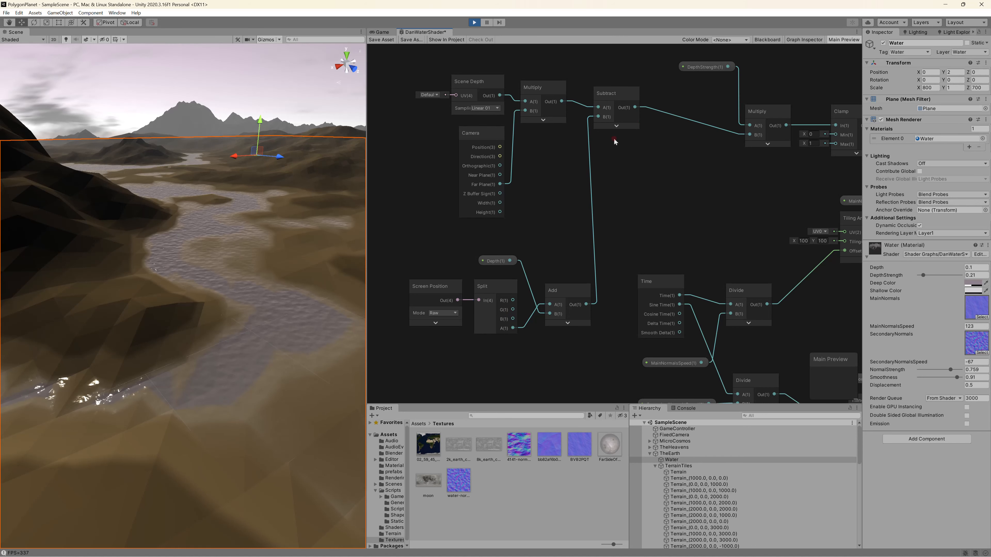
middle_click_drag(704, 177, 529, 202)
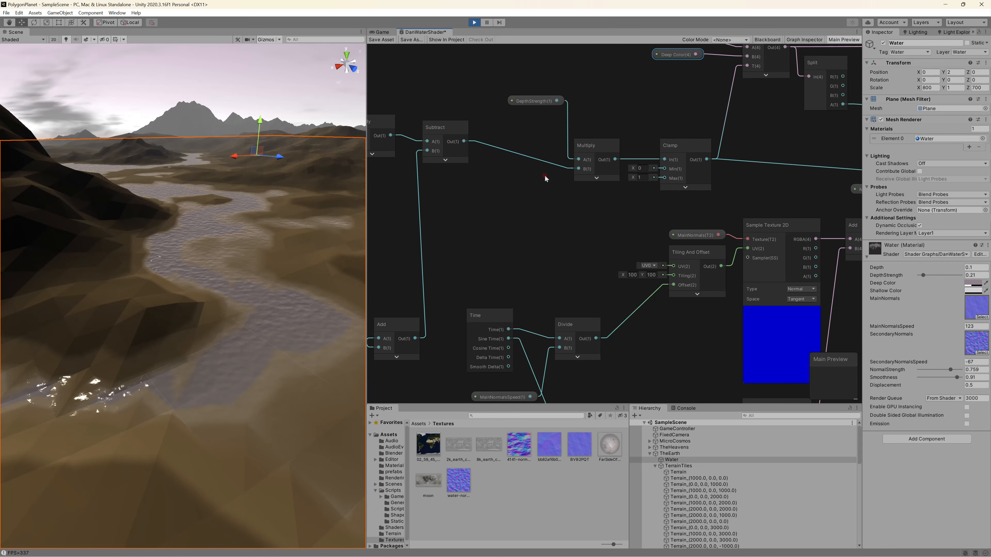
middle_click_drag(722, 74, 663, 141)
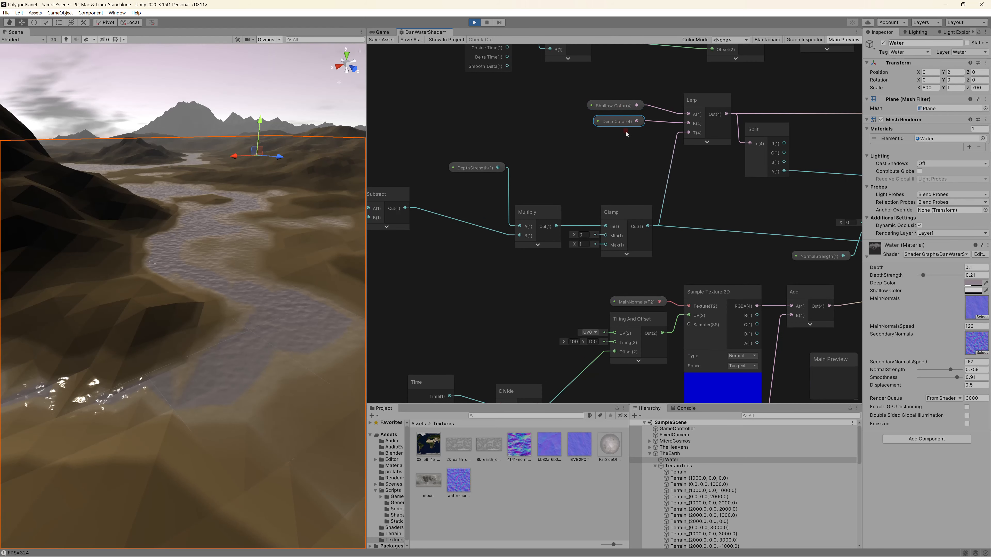
middle_click_drag(530, 290, 549, 270)
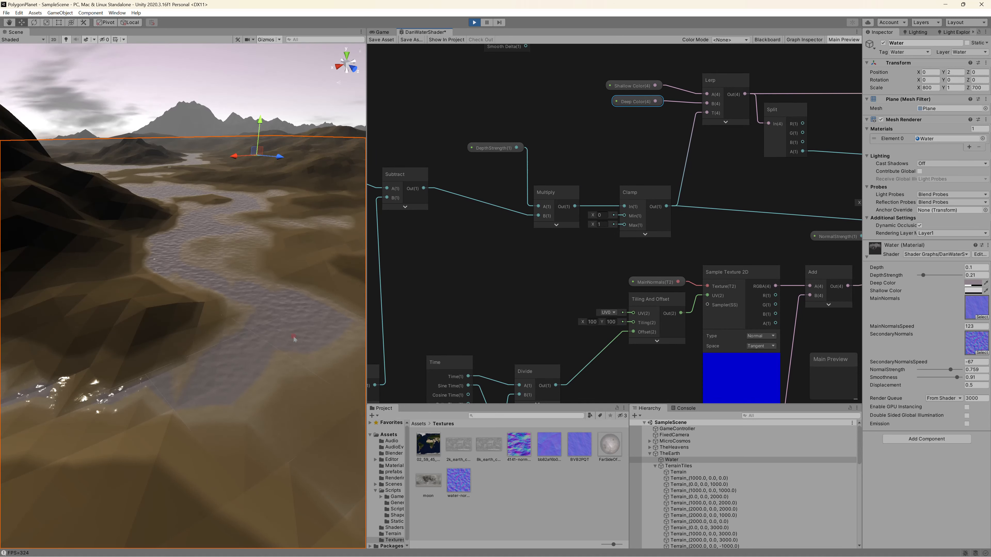
middle_click_drag(455, 302, 533, 236)
middle_click_drag(577, 99, 540, 132)
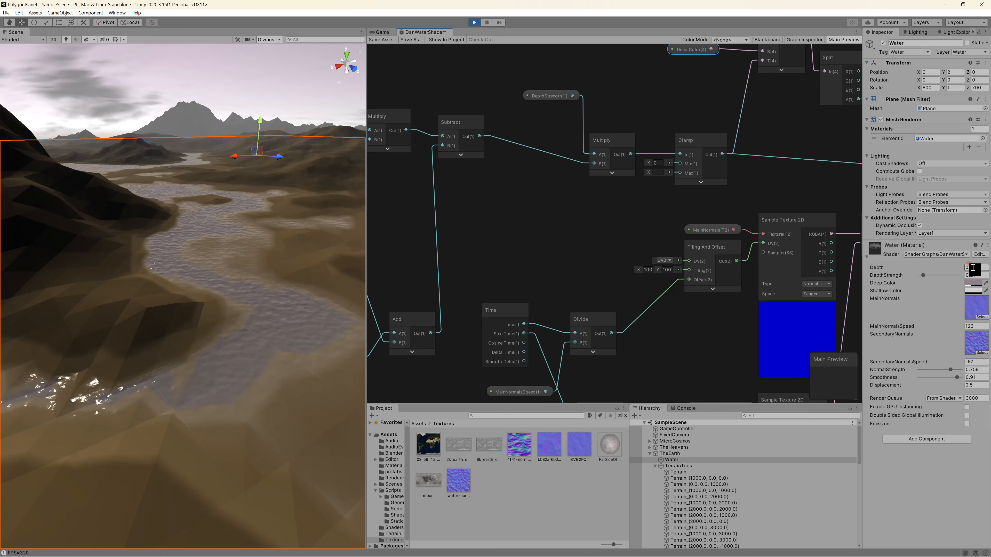
Try a DepthStrength of 1.25 on the Water material, and settle on 0.24.
mouse_move(923, 275)
left_mouse_down()
mouse_move(958, 276)
mouse_move(922, 280)
mouse_move(945, 284)
left_mouse_up()
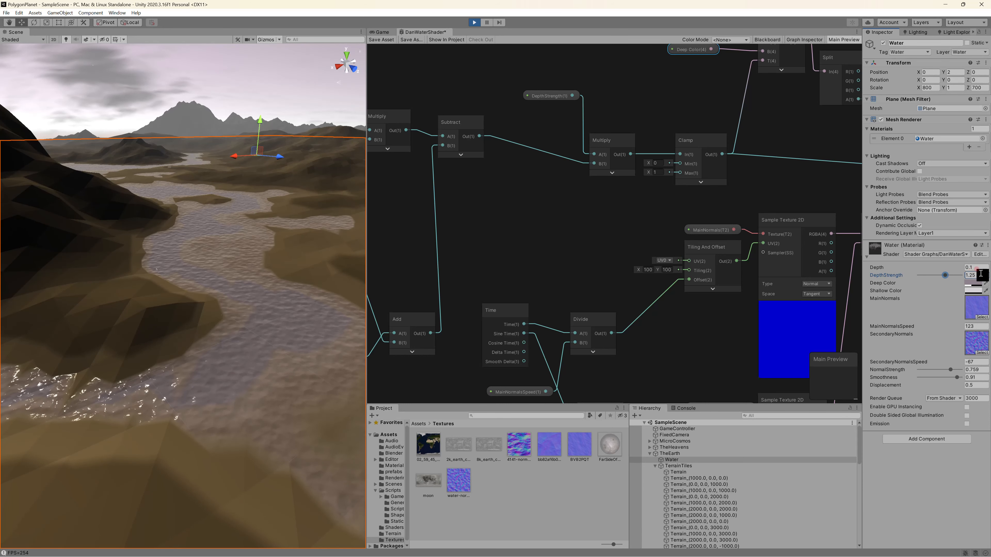
left_click(963, 276)
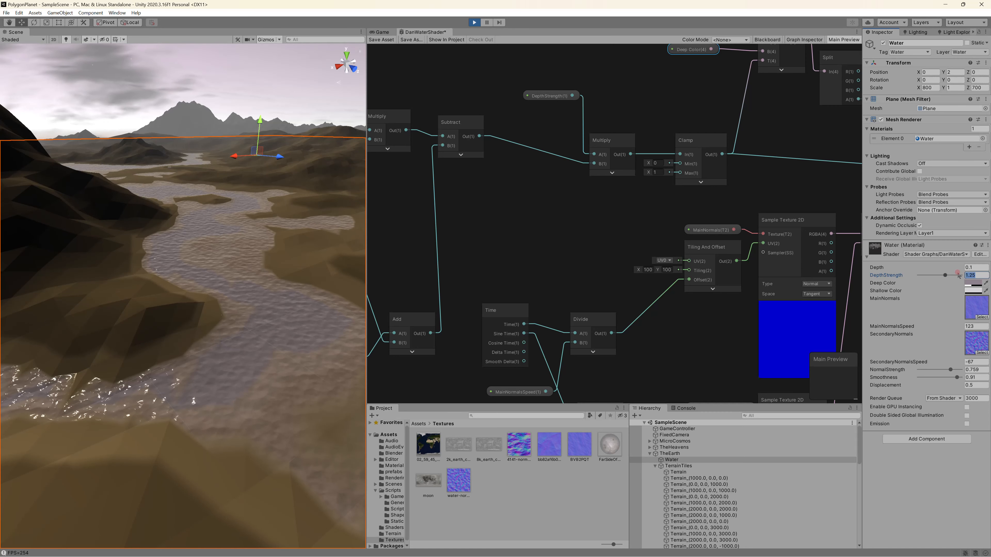
type("0.24")
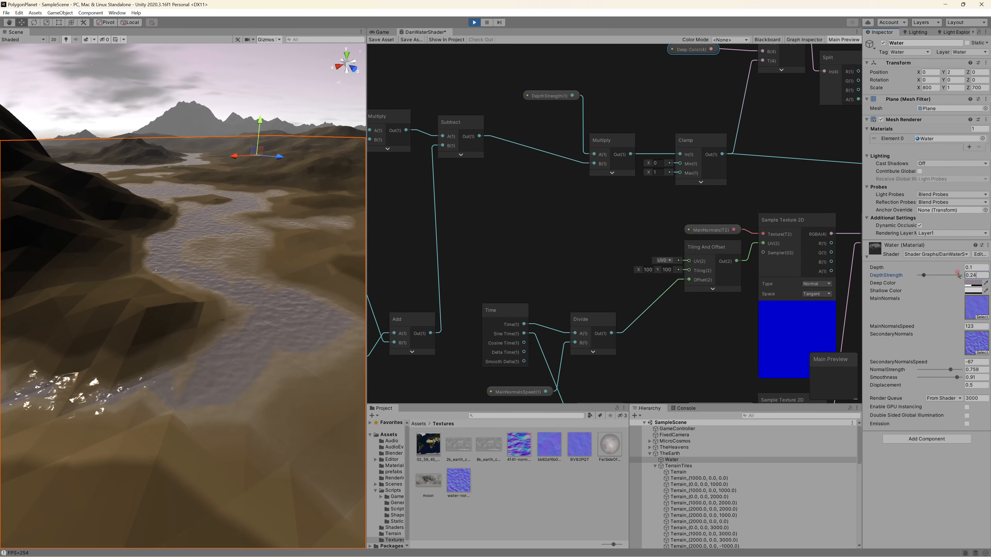
Examine the normal map chain from Sample Texture 2D to the Fragment's Normal input, and open the material's SecondaryNormalsSpeed value for editing.
middle_click_drag(502, 259, 410, 180)
middle_click_drag(616, 285, 517, 317)
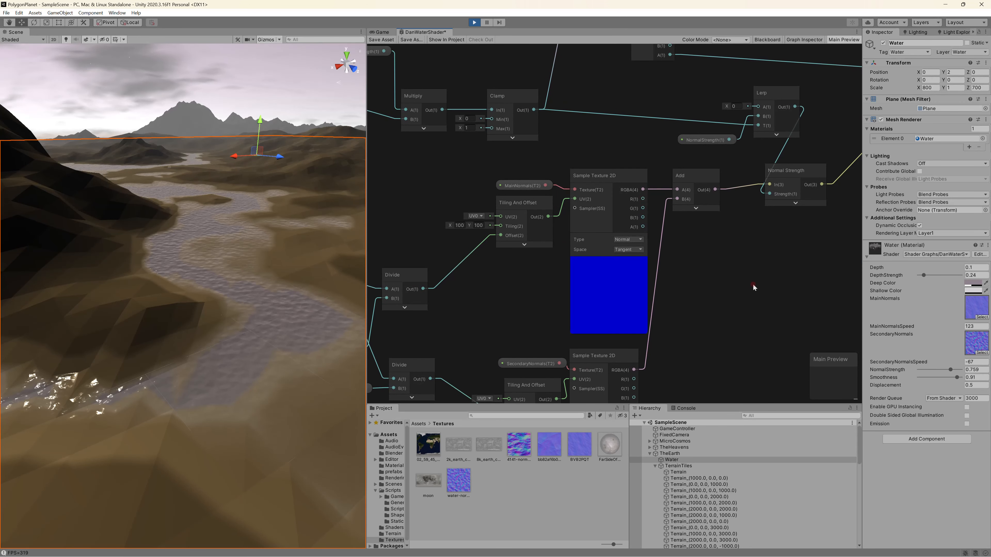
middle_click_drag(754, 288, 597, 323)
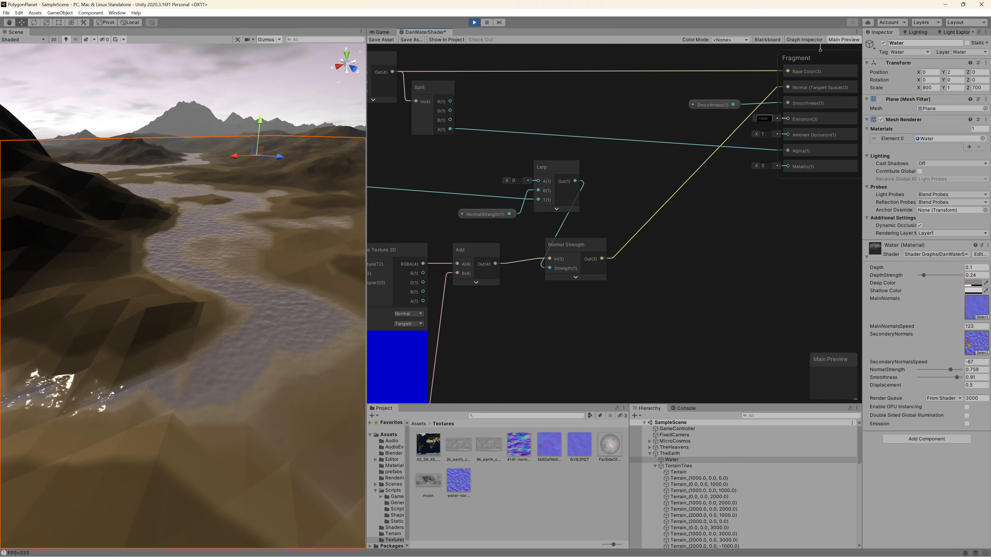
left_click(977, 361)
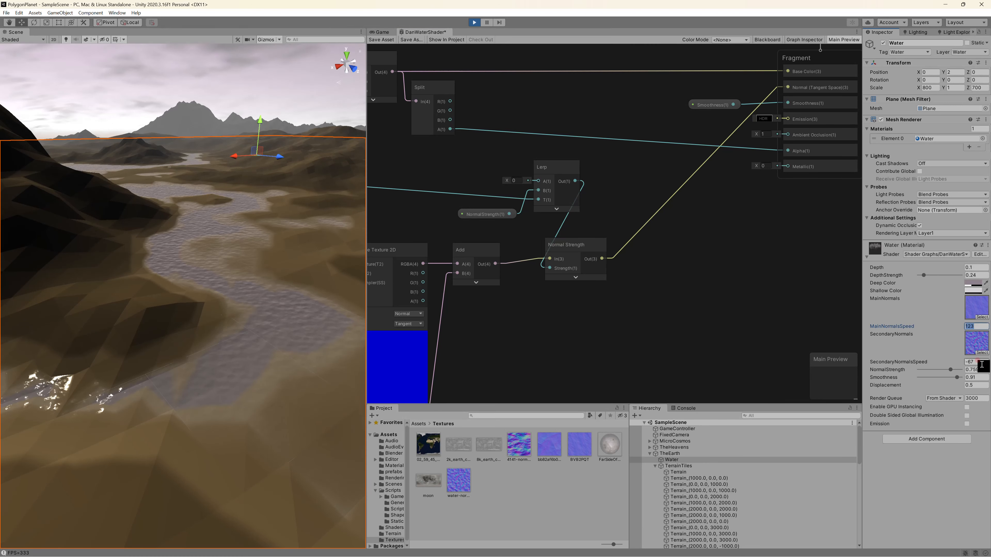
left_click(967, 361)
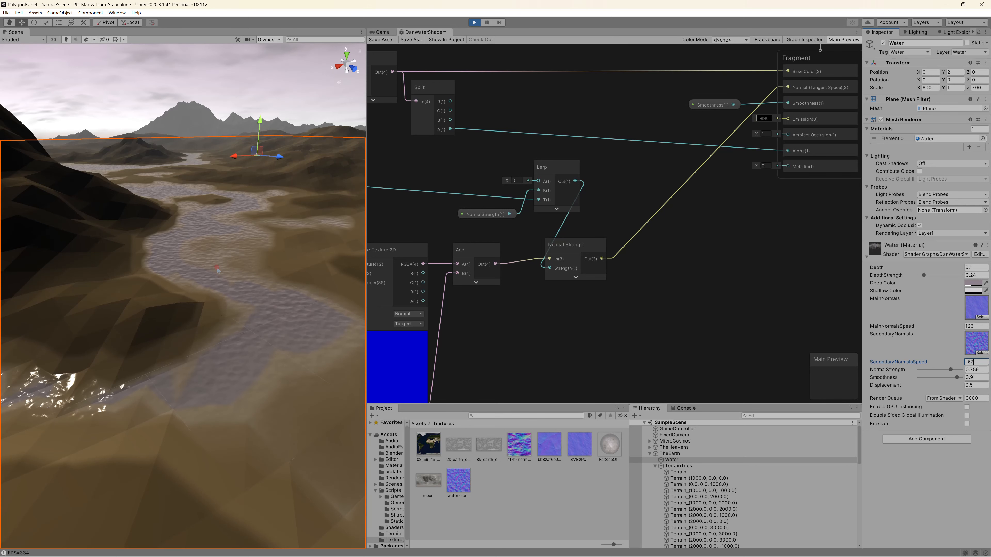
Check the moving water in the Game view, and examine the graph's Time, Divide and Tiling And Offset nodes for both normal maps.
left_click(380, 32)
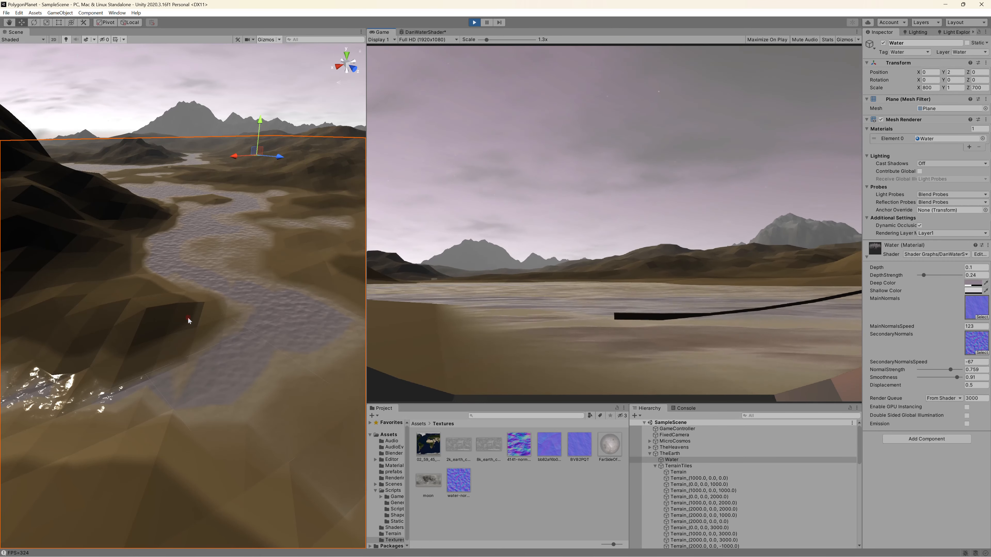
left_click(425, 32)
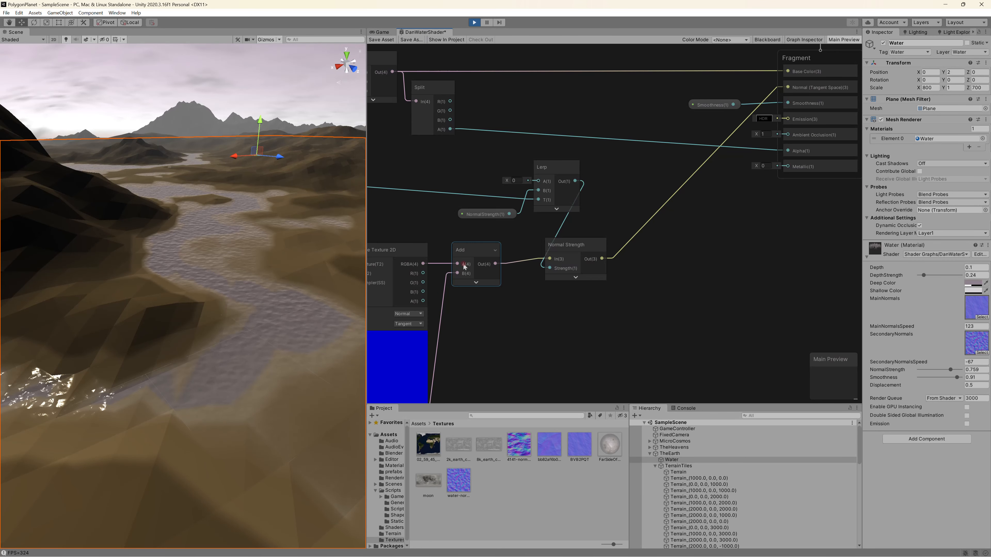
scroll(519, 328, "down", 4)
middle_click_drag(508, 316, 821, 269)
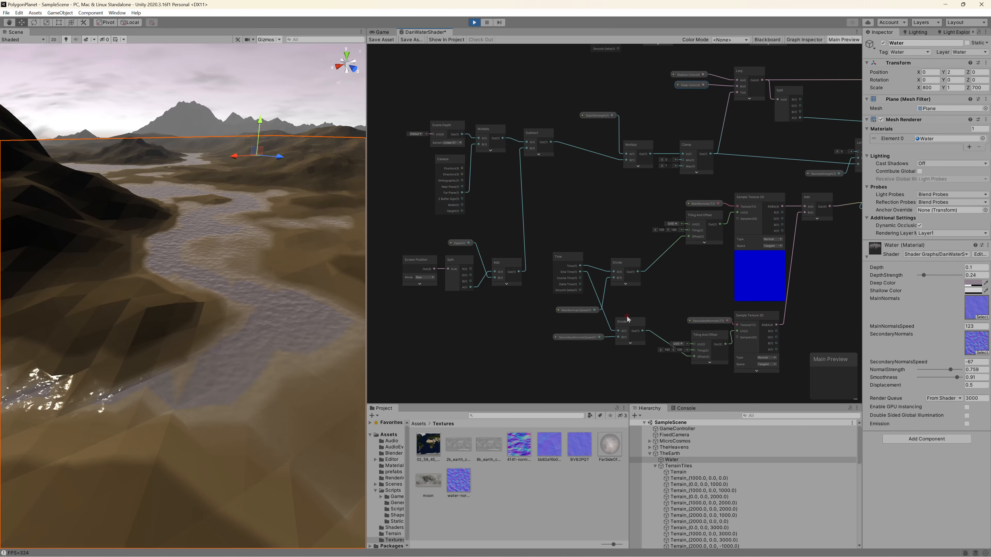
scroll(686, 287, "up", 4)
middle_click_drag(686, 287, 620, 257)
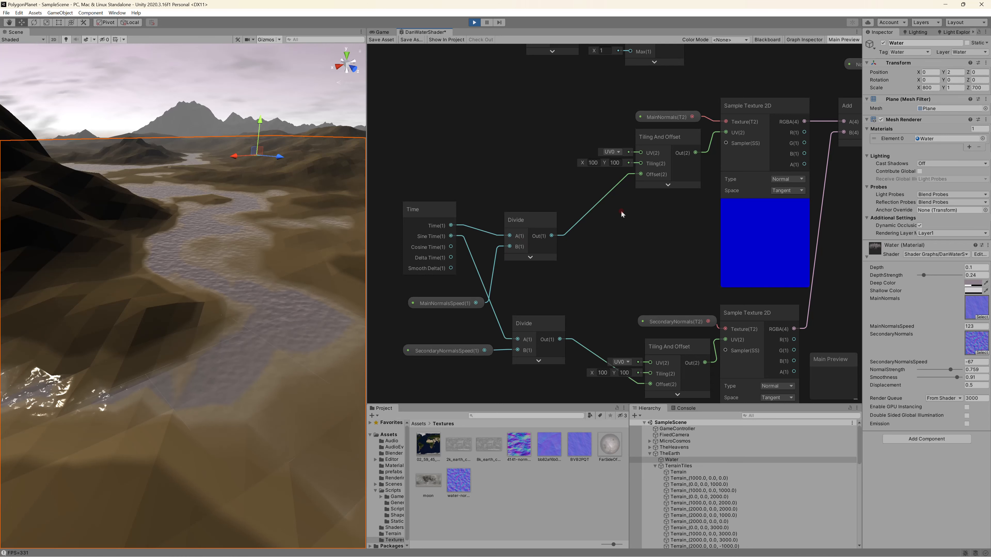
Inspect the Tiling And Offset node for MainNormals, and collapse the preview of its Sample Texture 2D node.
left_click(667, 184)
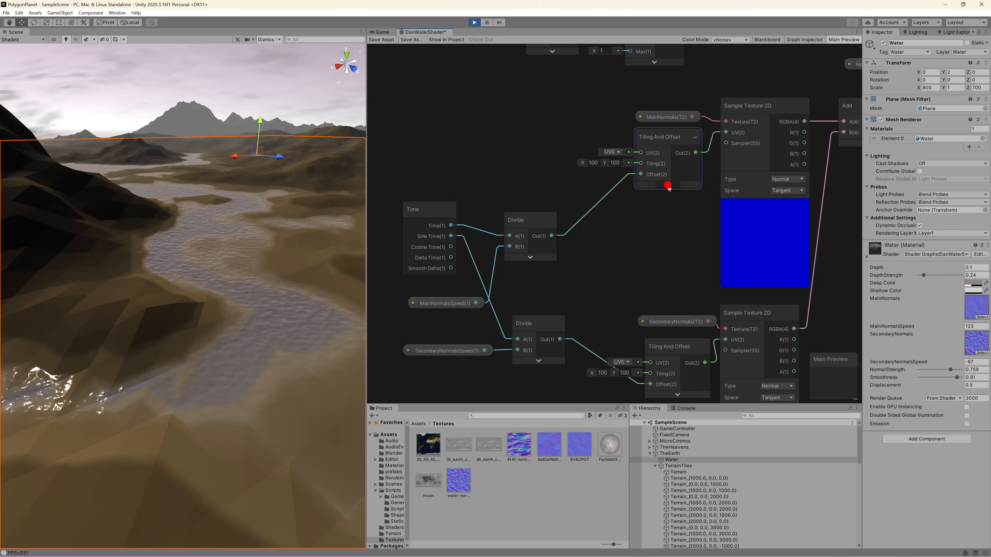
left_click(684, 169)
middle_click_drag(584, 129, 492, 165)
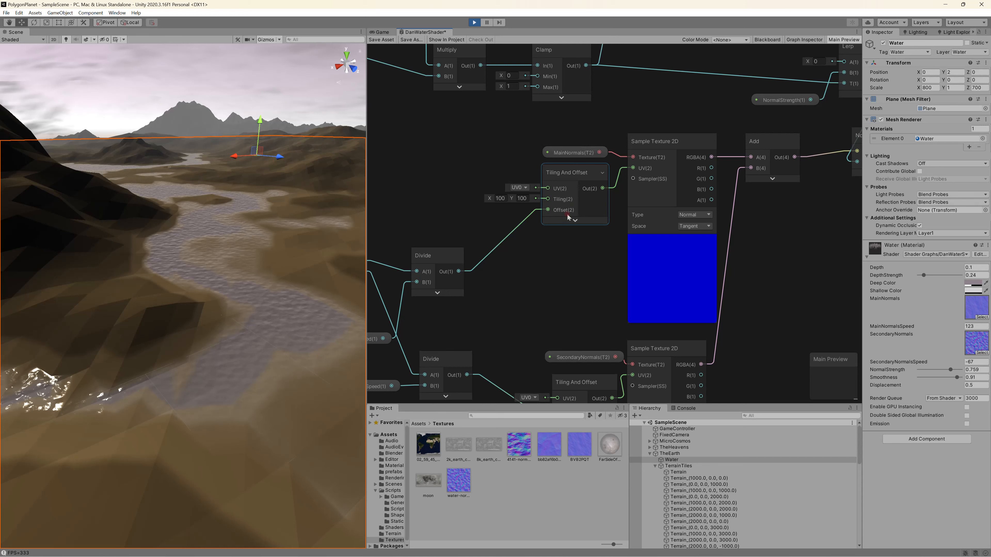
middle_click_drag(550, 248, 490, 263)
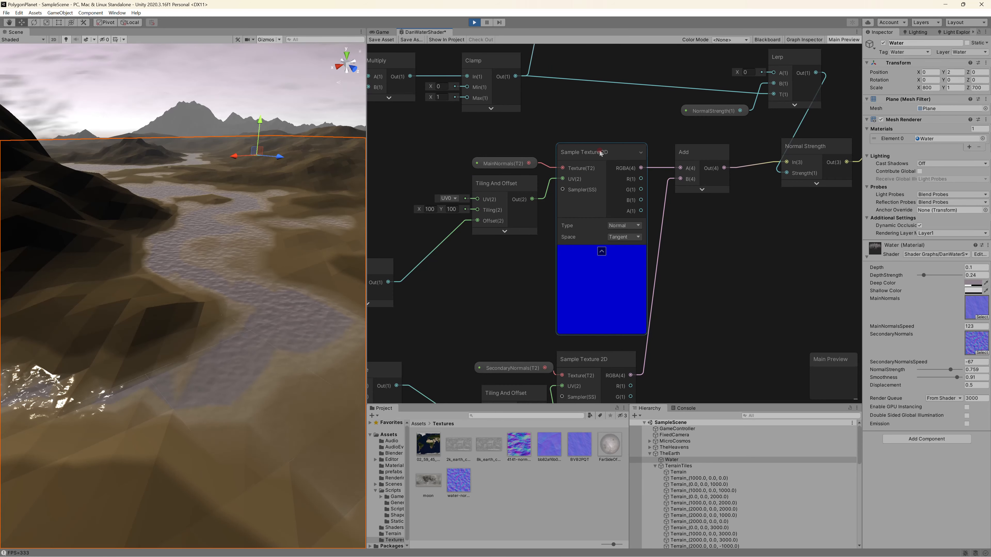
left_click(601, 251)
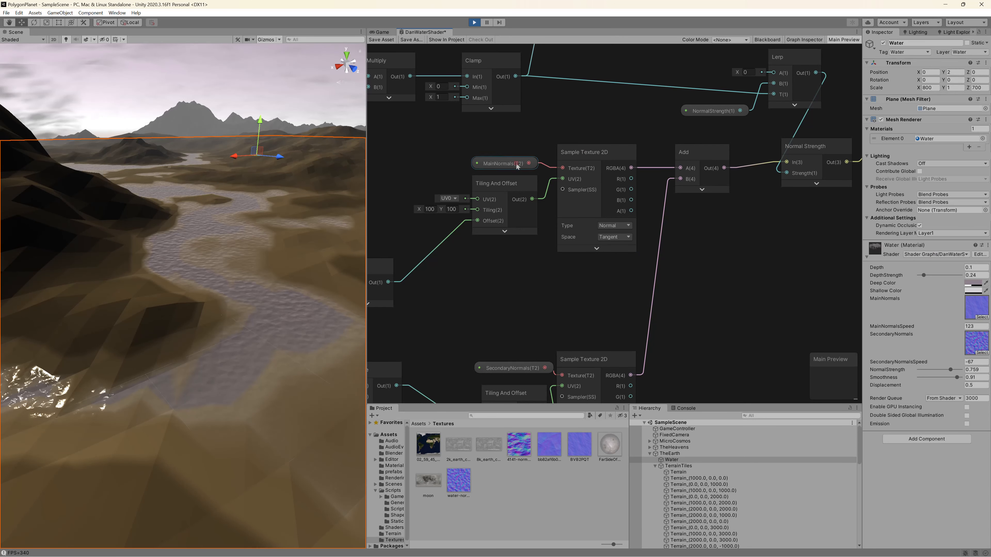
Trace the main and secondary normals from the Time and speed nodes through their texture samples to the Add node.
middle_click_drag(491, 266, 681, 234)
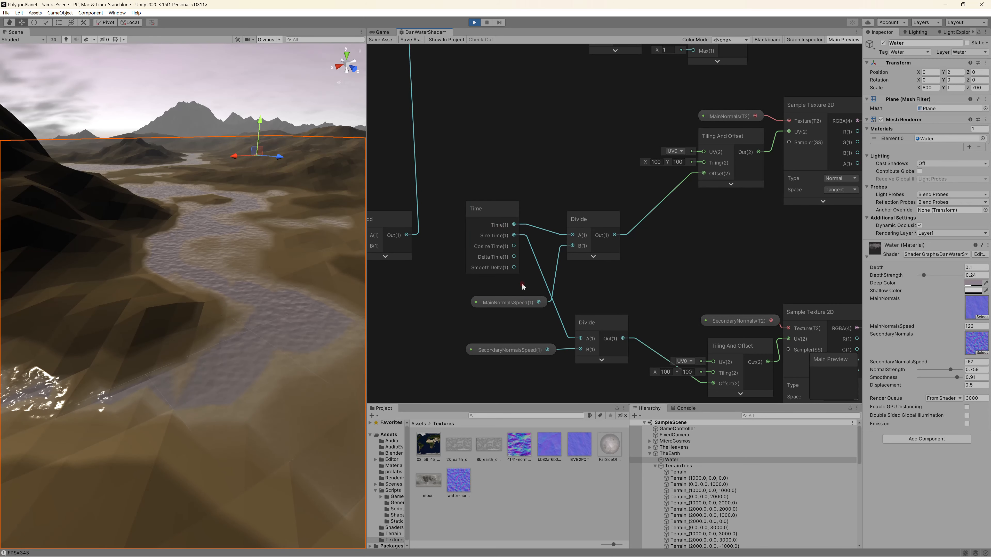
middle_click_drag(706, 223, 533, 303)
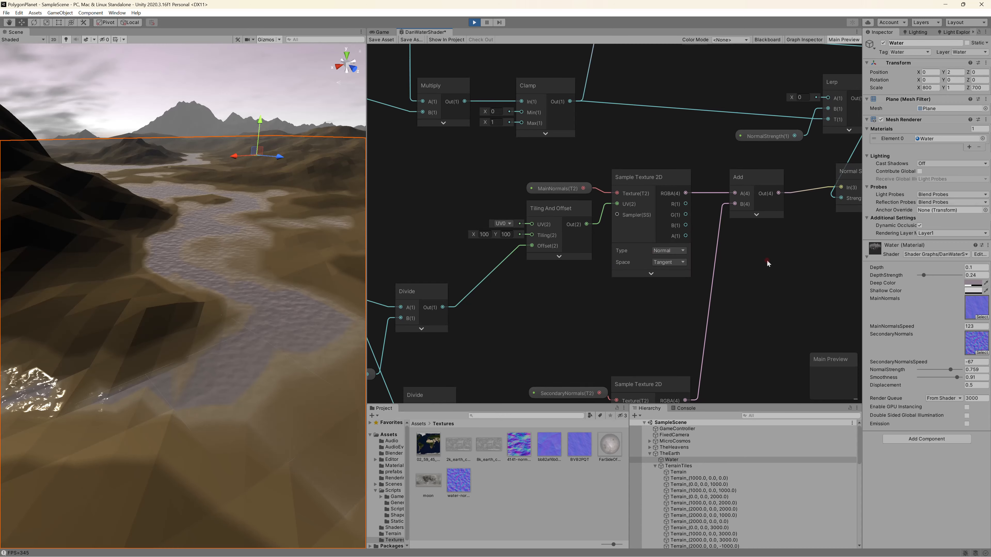
middle_click_drag(766, 260, 649, 278)
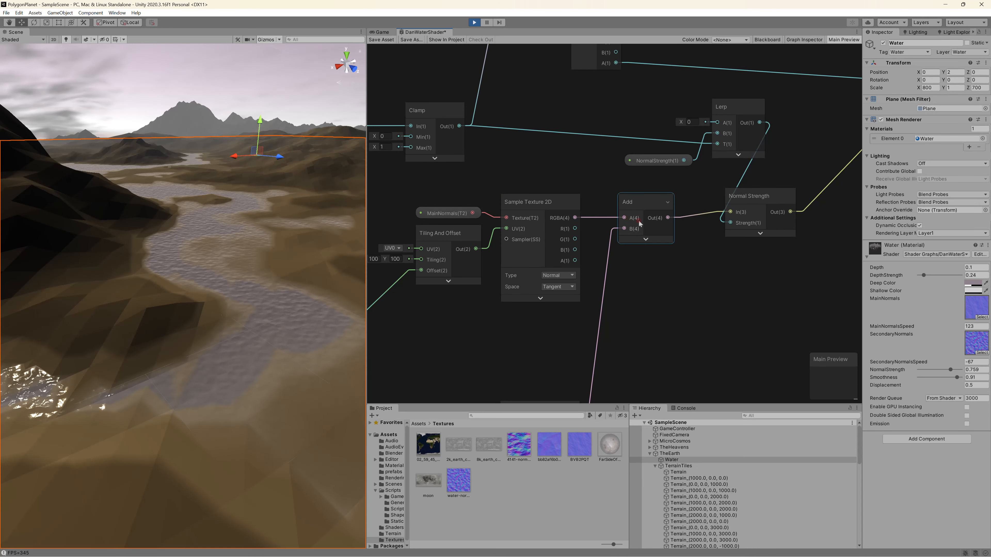
middle_click_drag(644, 252, 666, 217)
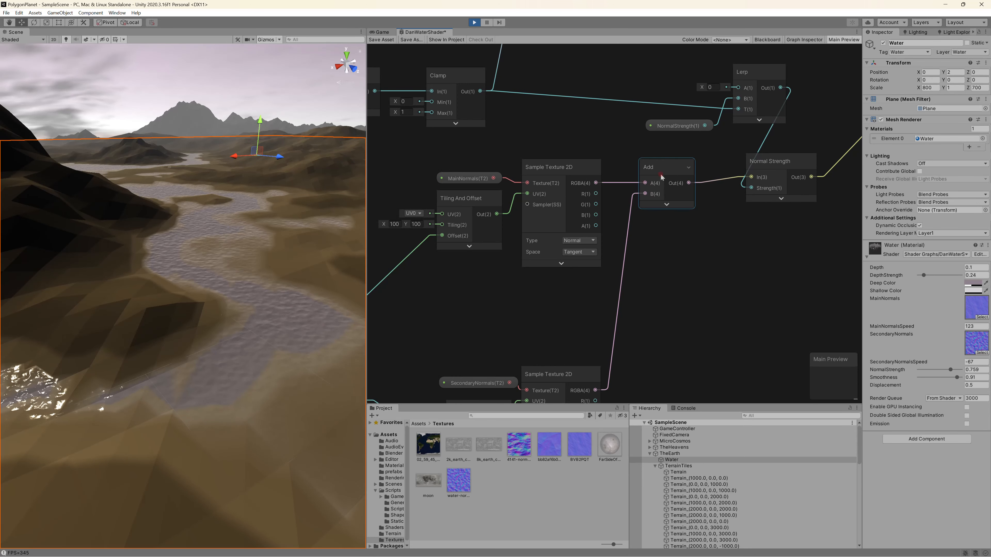
middle_click_drag(677, 270, 695, 236)
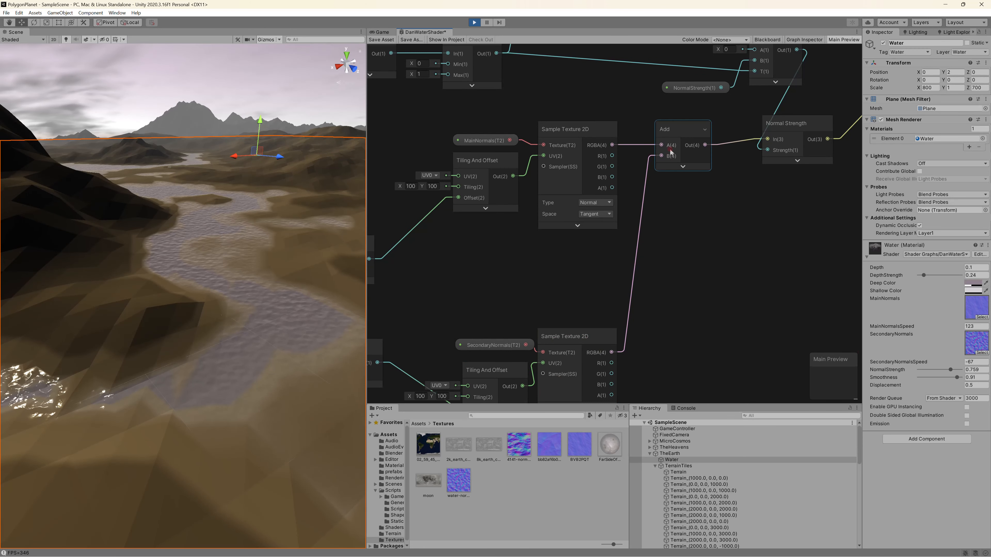
middle_click_drag(685, 339, 821, 225)
middle_click_drag(528, 336, 619, 336)
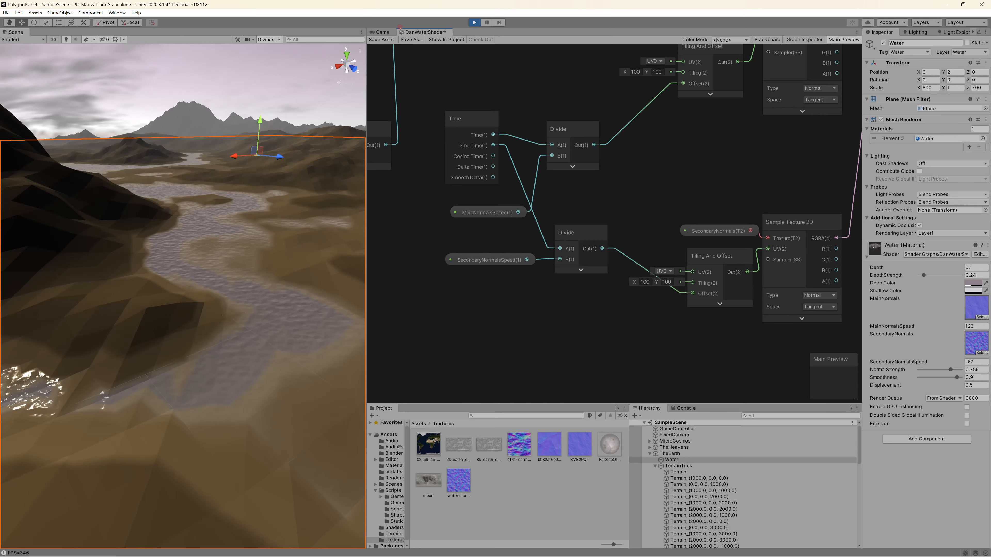
View the water's motion in the Game view, and inspect the SecondaryNormalsSpeed node alongside its value on the Water material.
left_click(382, 32)
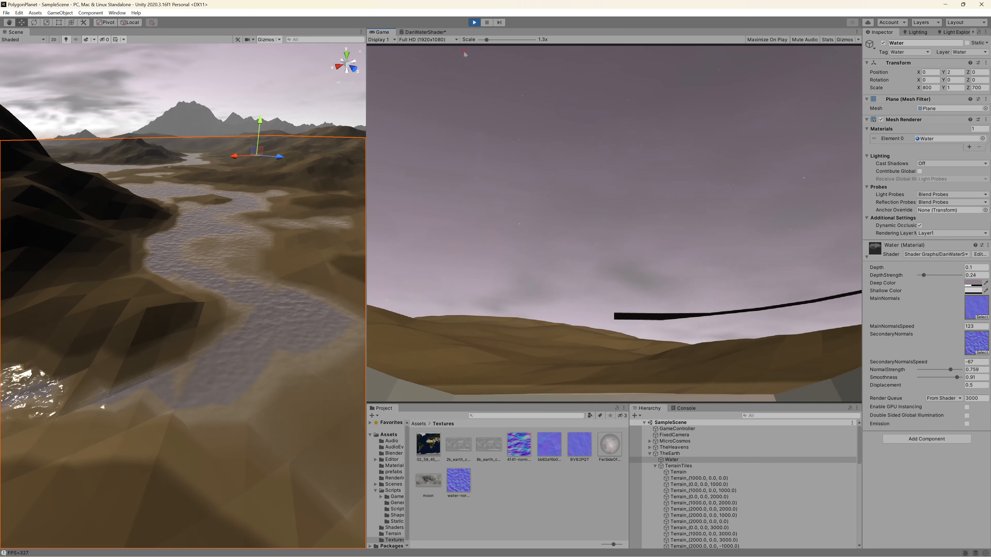
left_click(424, 32)
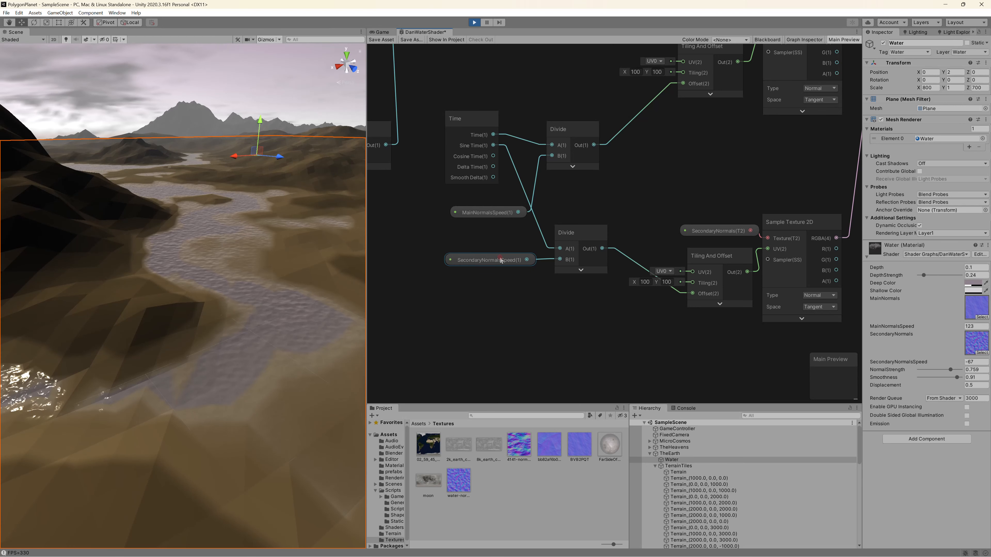
left_click(970, 362)
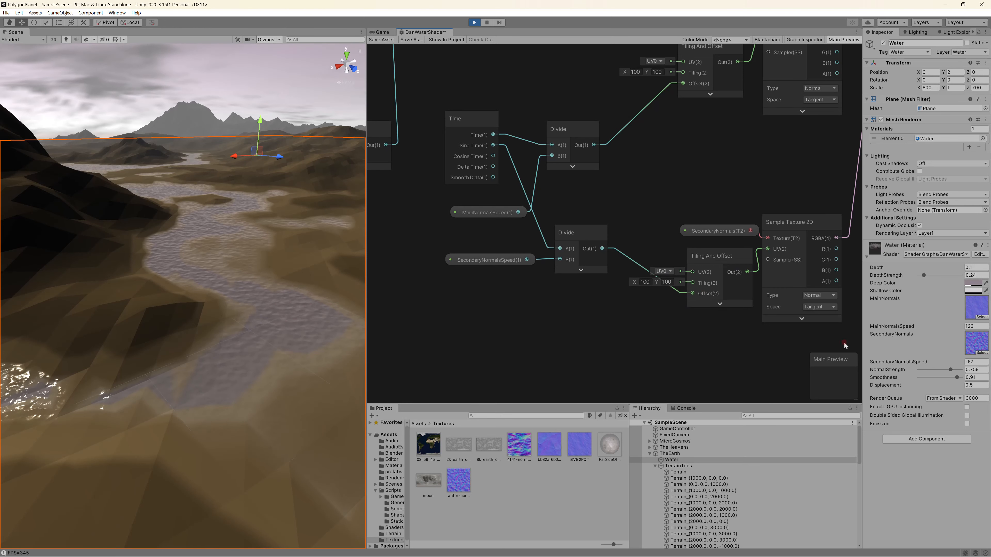
Follow the two normal textures through the Add node into Normal Strength and its connection to the Fragment.
middle_click_drag(774, 350, 571, 362)
middle_click_drag(711, 181, 675, 301)
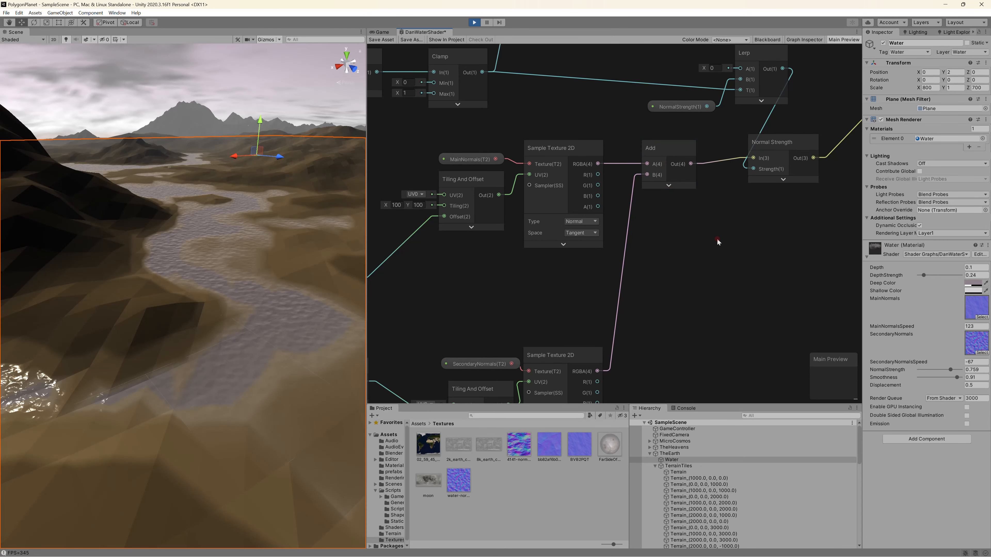
middle_click_drag(758, 257, 591, 354)
middle_click_drag(650, 327, 553, 327)
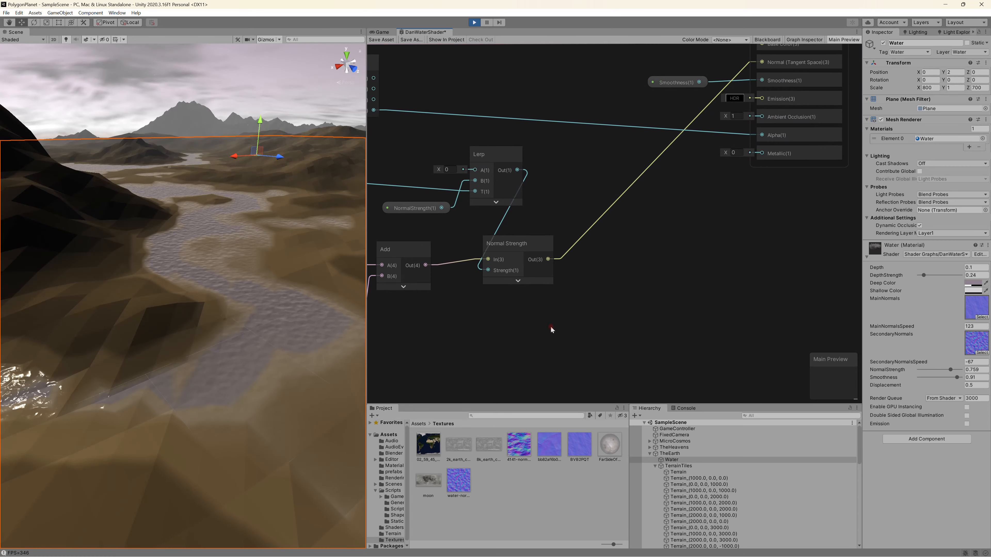
Trace the depth chain from Scene Depth through Clamp to the NormalStrength Lerp, and on to the Fragment's Normal input.
middle_click_drag(454, 260, 890, 230)
middle_click_drag(451, 221, 612, 242)
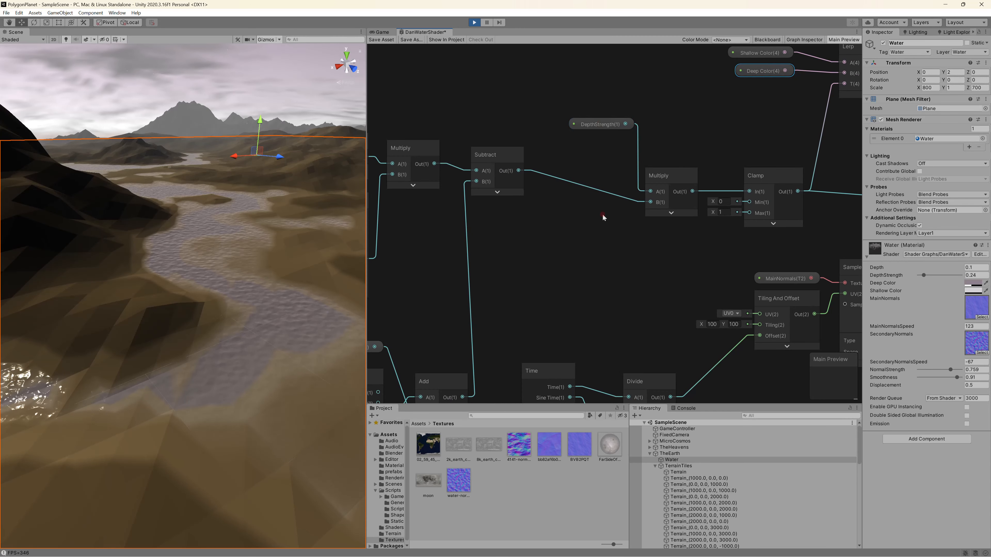
middle_click_drag(548, 162, 653, 158)
middle_click_drag(695, 257, 706, 264)
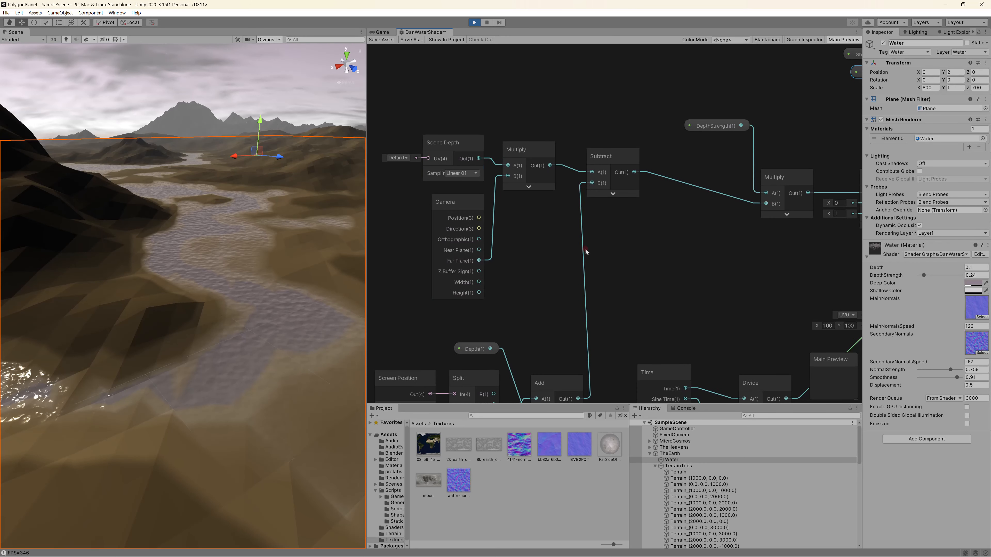
middle_click_drag(752, 286, 564, 274)
middle_click_drag(688, 221, 514, 217)
middle_click_drag(725, 305, 626, 255)
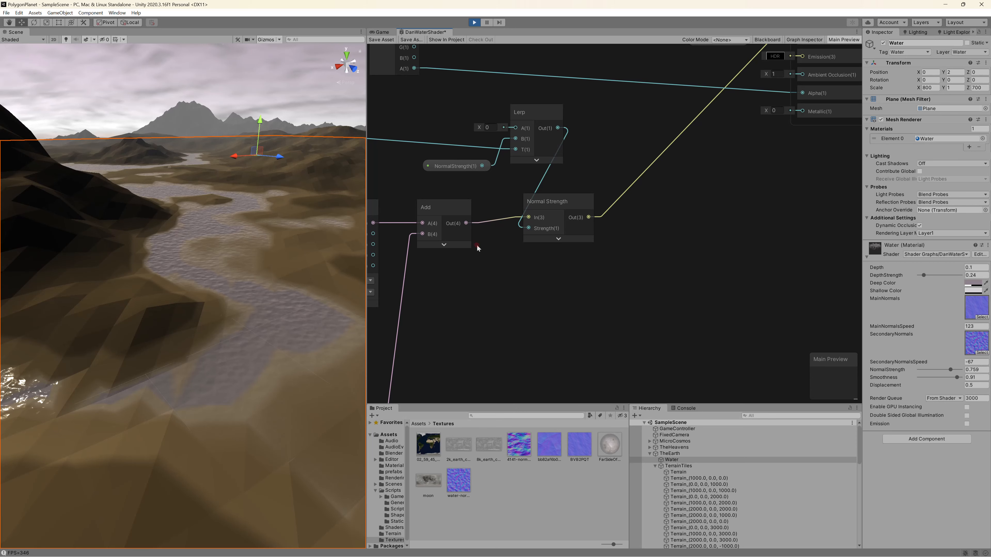
middle_click_drag(728, 221, 600, 299)
middle_click_drag(631, 202, 607, 243)
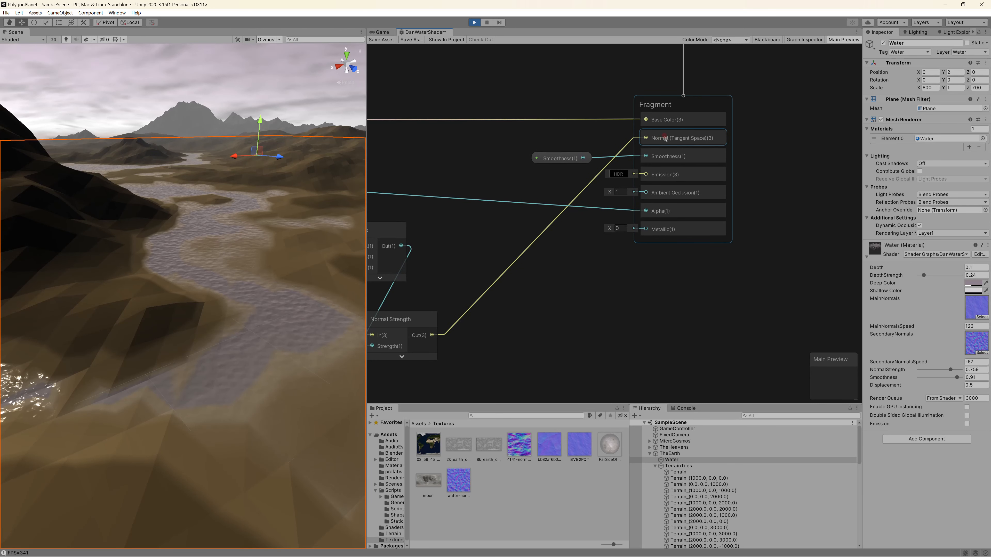
Review the complete water shader graph in one overview, from the input nodes to the Vertex and Fragment blocks.
scroll(663, 291, "down", 5)
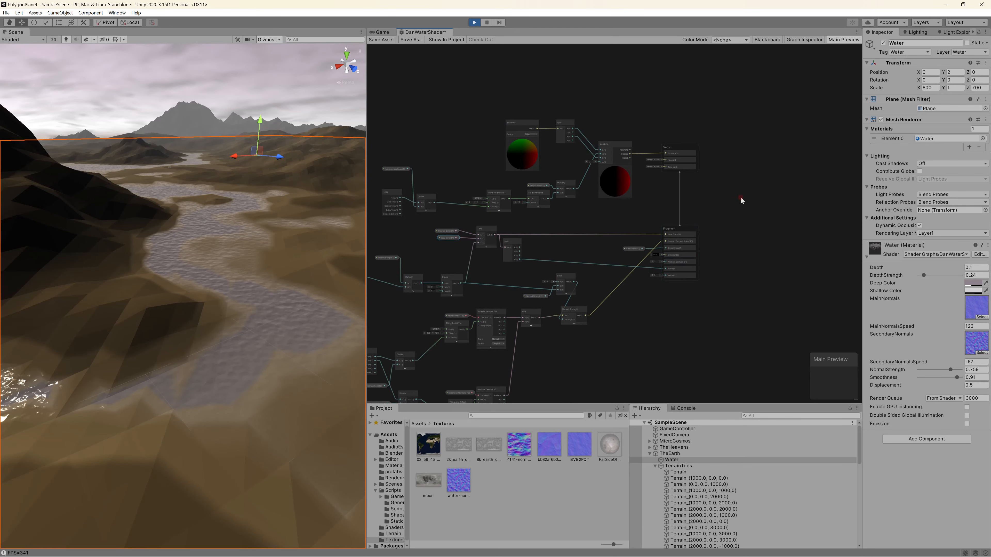
scroll(721, 254, "down", 2)
middle_click_drag(750, 298, 739, 312)
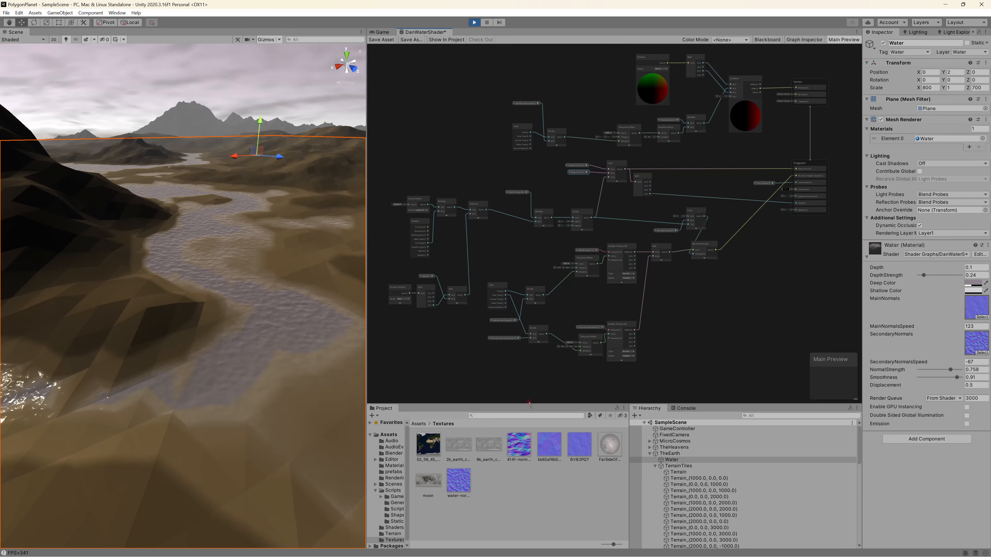
Collapse TheEarth group in the scene hierarchy, and show the running water in the Game view.
left_click(650, 459)
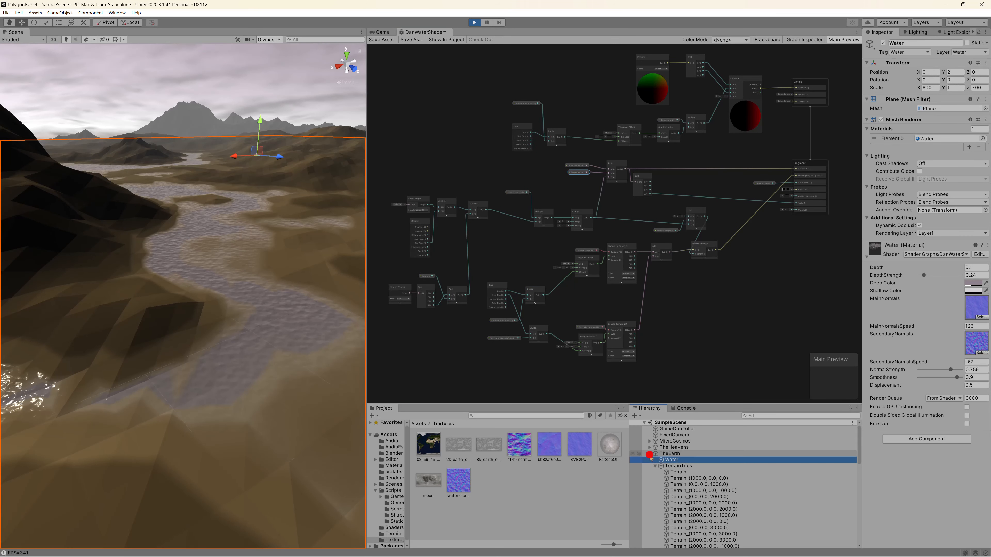
left_click(649, 454)
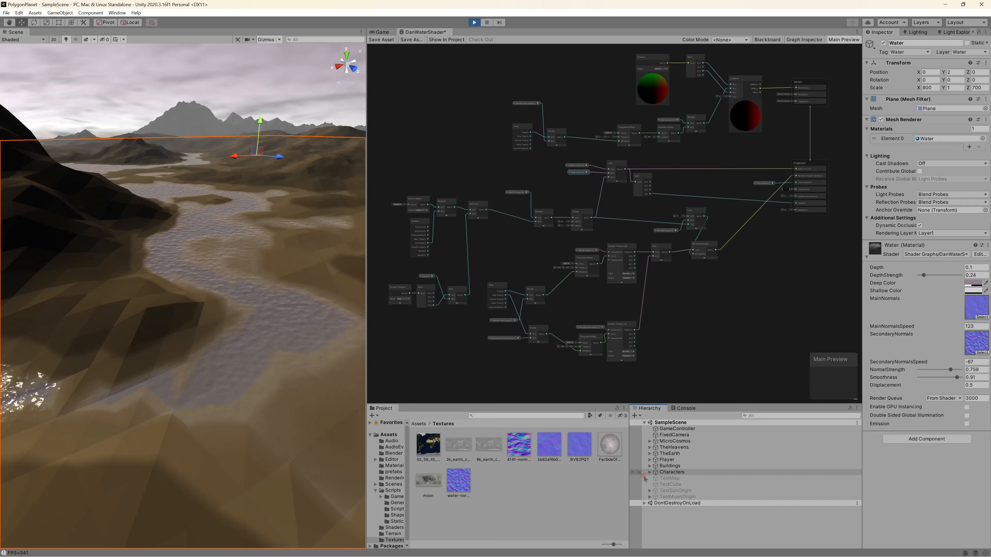
left_click(381, 32)
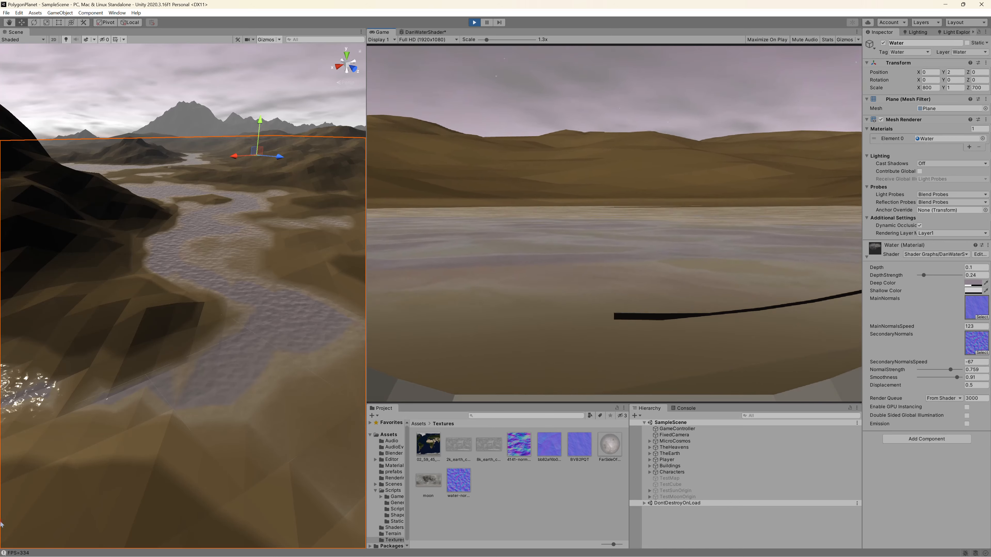